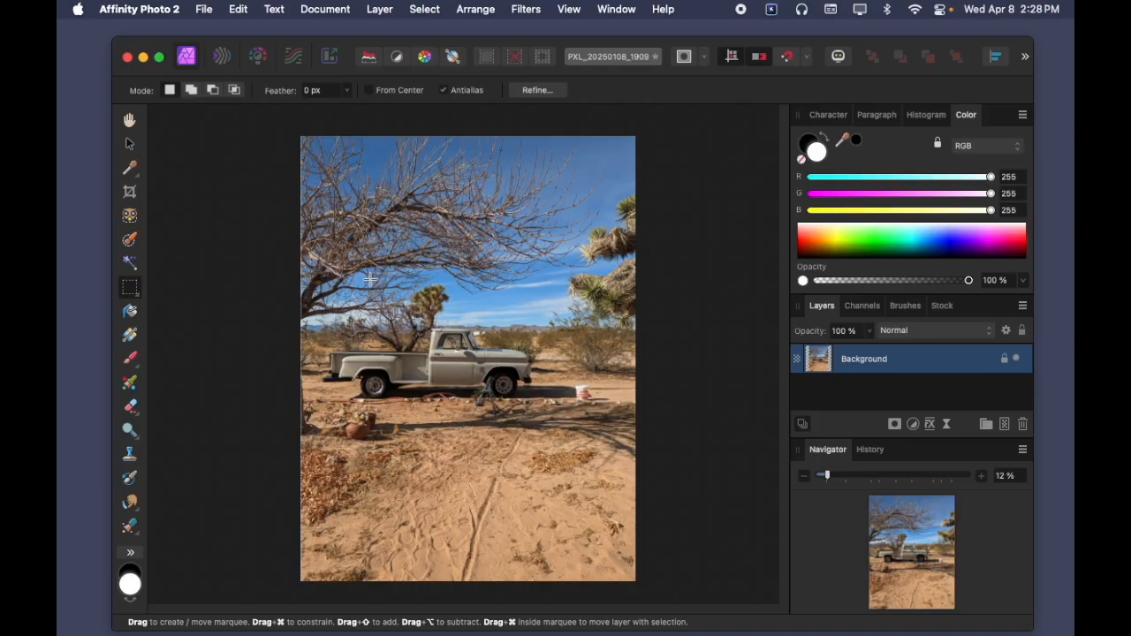
# Check the same photo in Mojave Paint, return to Affinity Photo 2 and draw a rectangular marquee over the truck from outside the left canvas edge.
pyautogui.press('super+Tab')
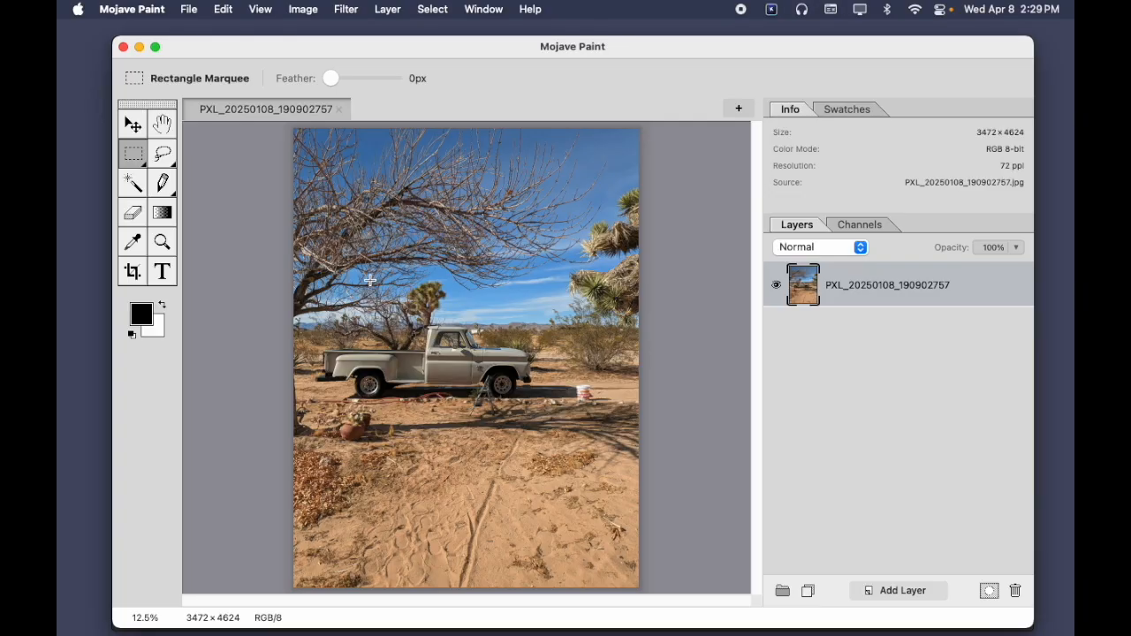
pyautogui.press('super+Tab')
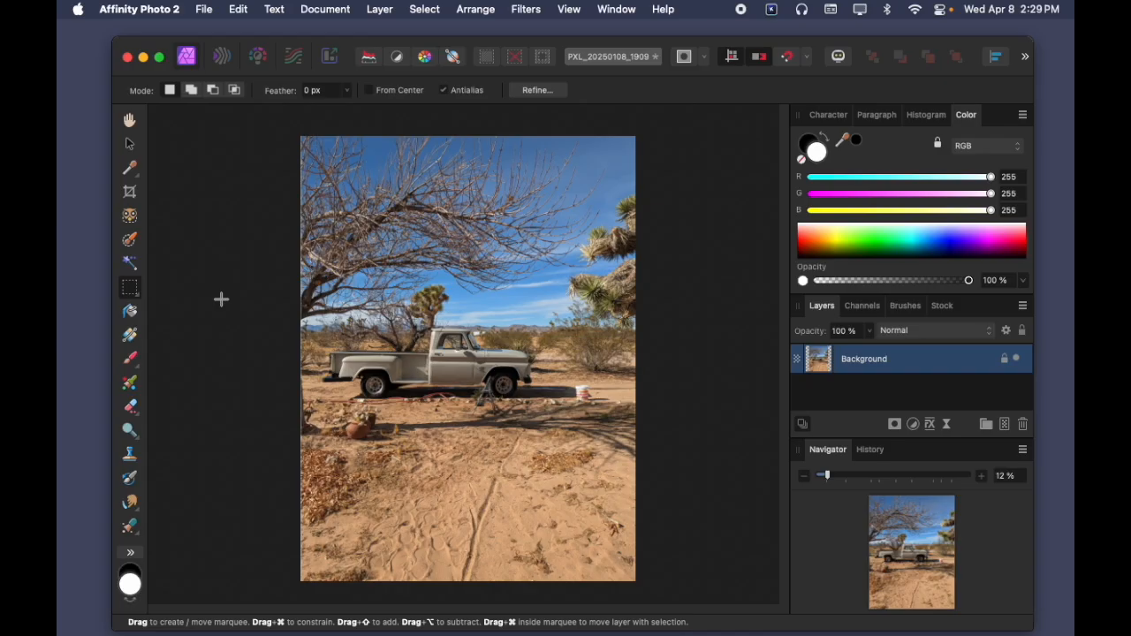
pyautogui.click(133, 268)
pyautogui.click(132, 289)
pyautogui.moveTo(247, 265); pyautogui.dragTo(512, 434)
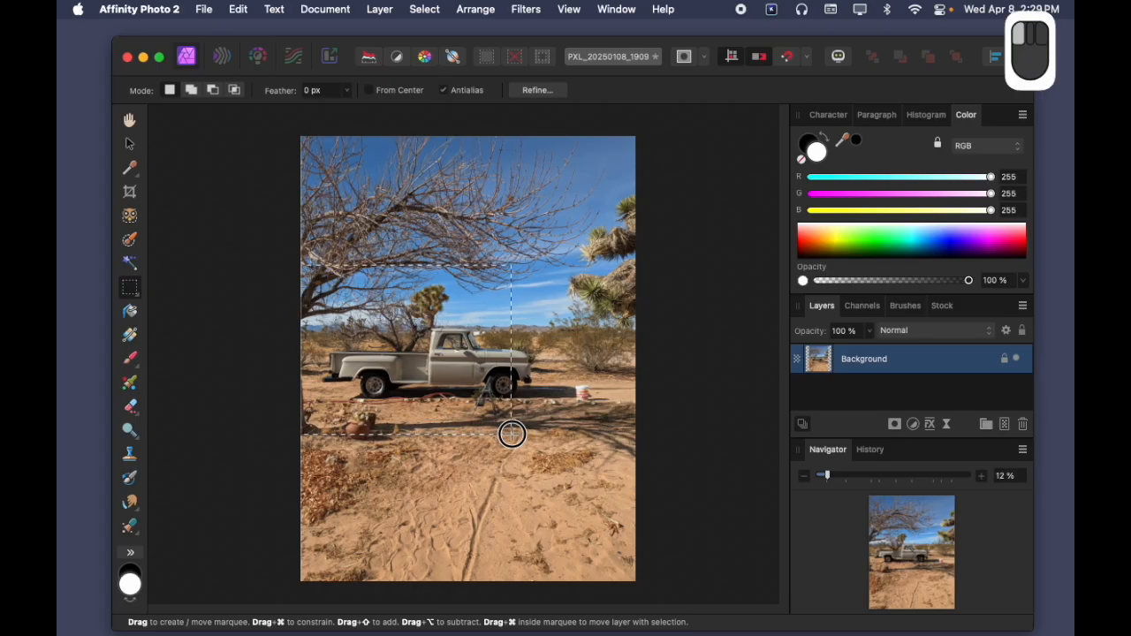
pyautogui.press('shift')
pyautogui.moveTo(512, 434); pyautogui.dragTo(554, 452)
pyautogui.press('super')
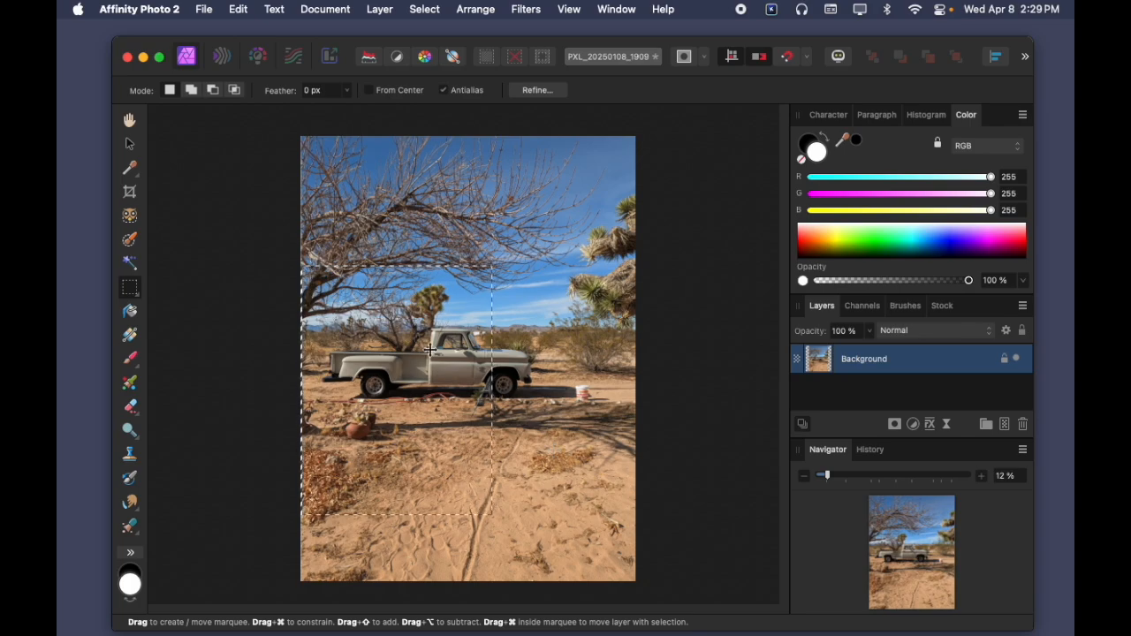
# Draw a square marquee of about 1967 px over the truck and move it flush with the photo's left edge.
pyautogui.click(362, 206)
pyautogui.moveTo(352, 208); pyautogui.dragTo(548, 390)
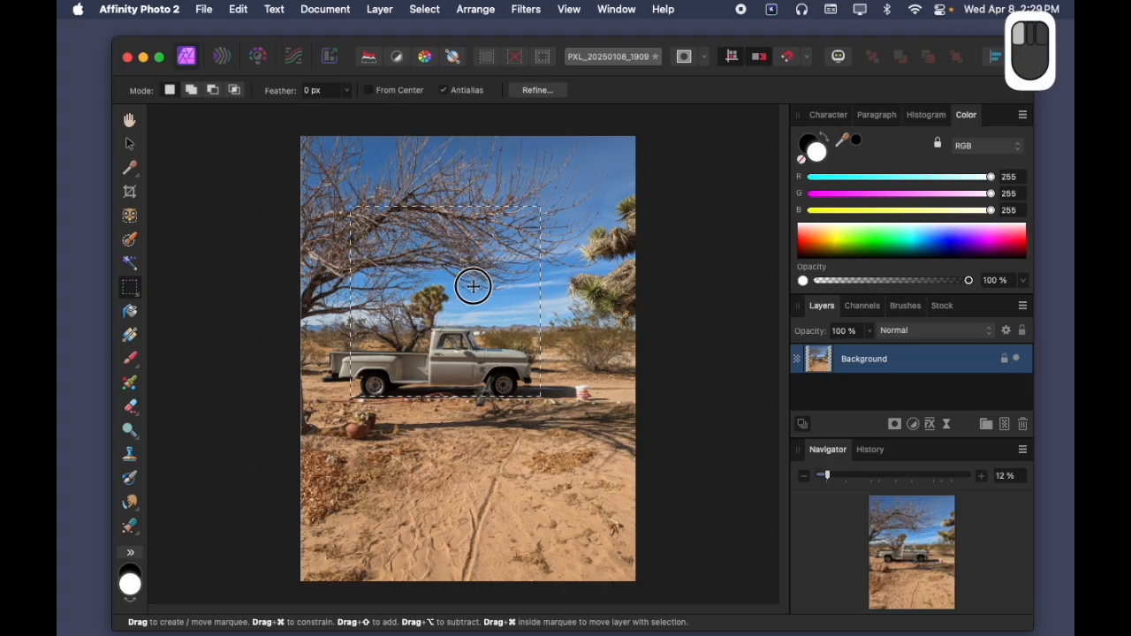
pyautogui.moveTo(473, 286); pyautogui.dragTo(357, 342)
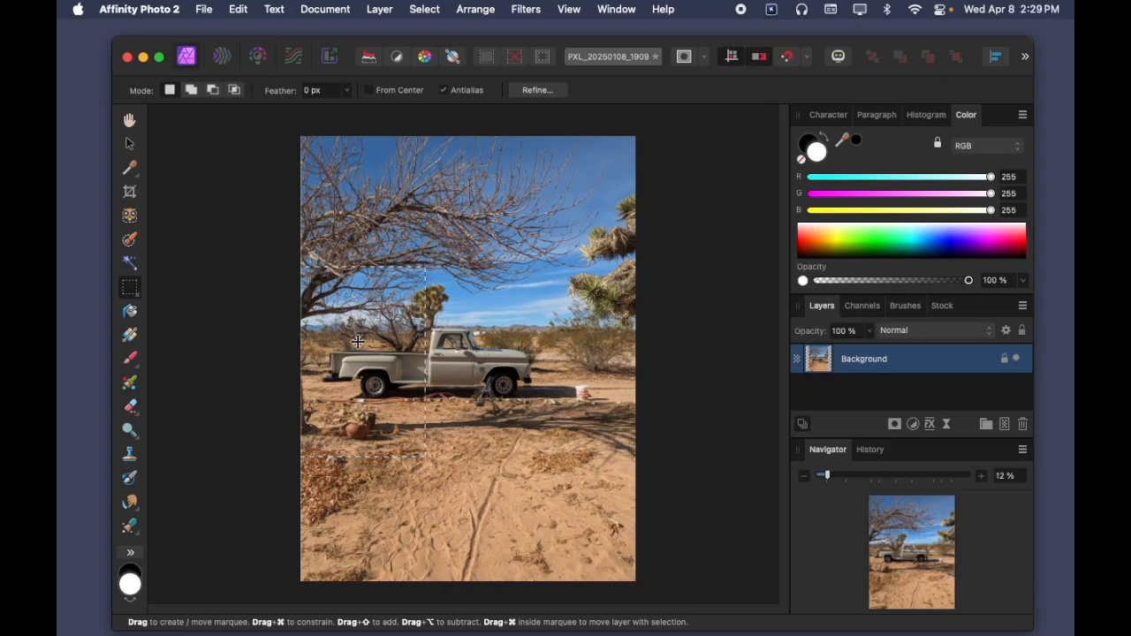
pyautogui.moveTo(357, 342); pyautogui.dragTo(451, 323)
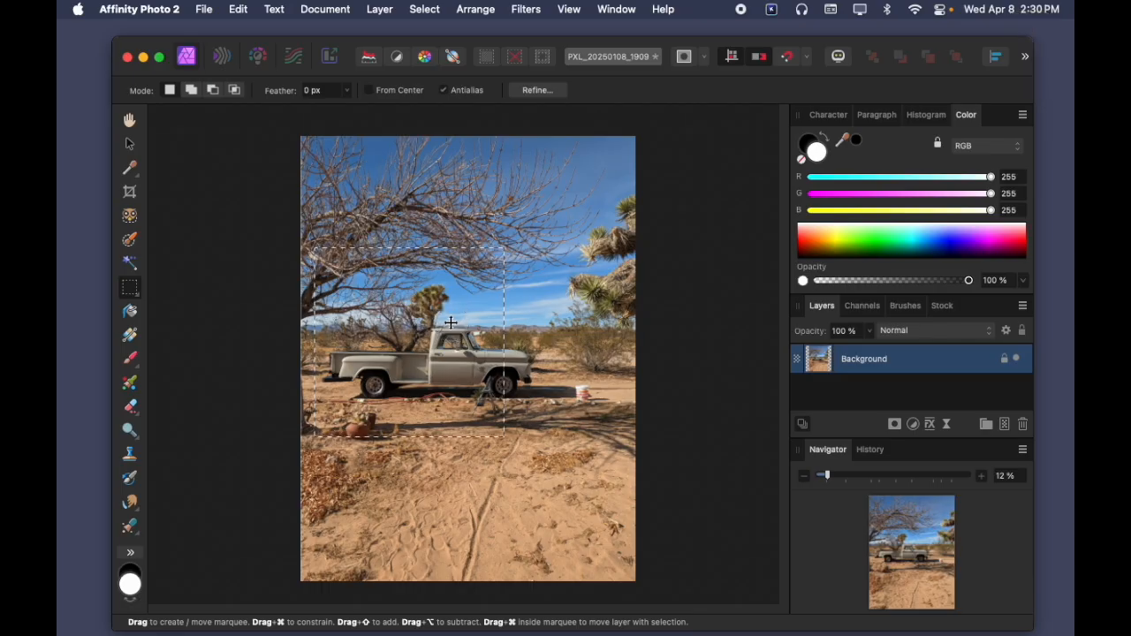
pyautogui.click(451, 325)
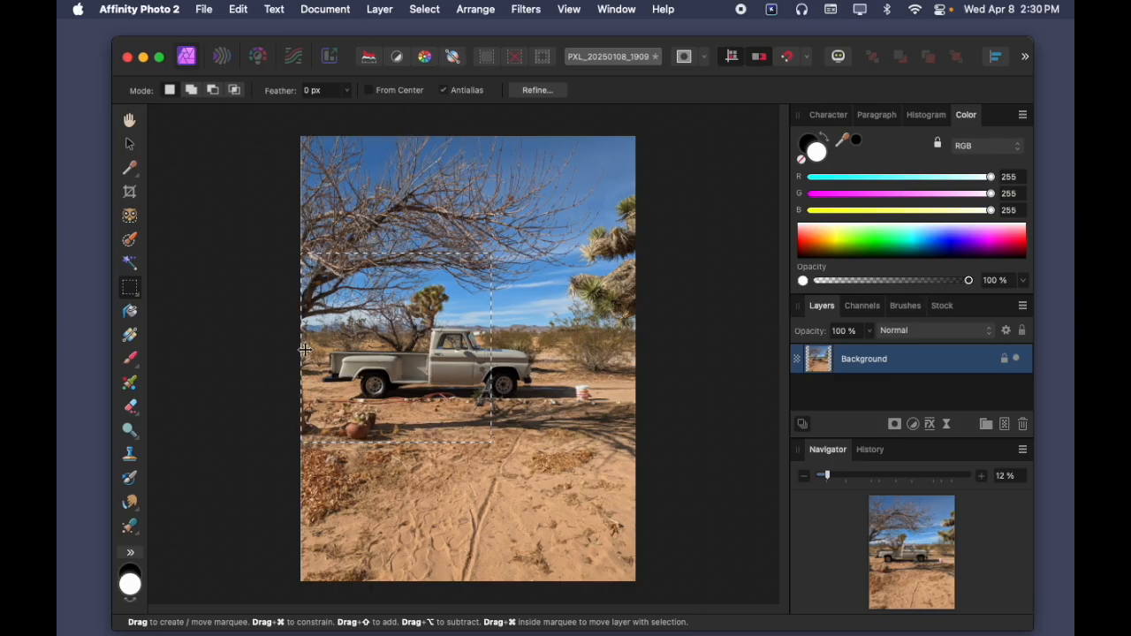
# Search the available commands for "crop", then start the Crop tool on the square selection.
pyautogui.click(238, 9)
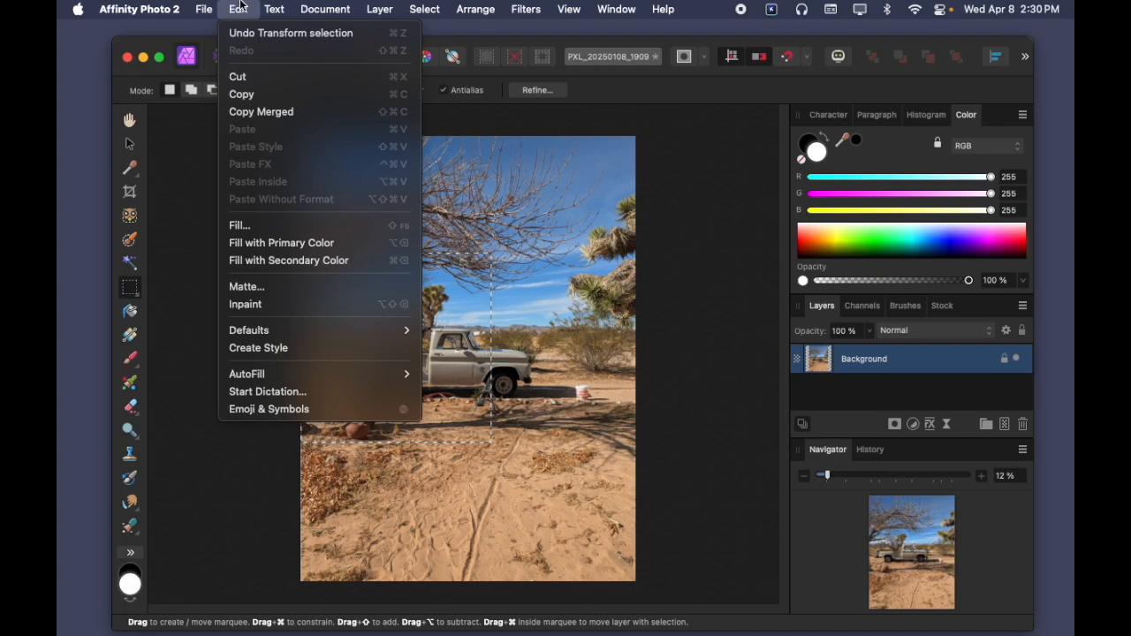
pyautogui.moveTo(672, 6)
pyautogui.write('crop')
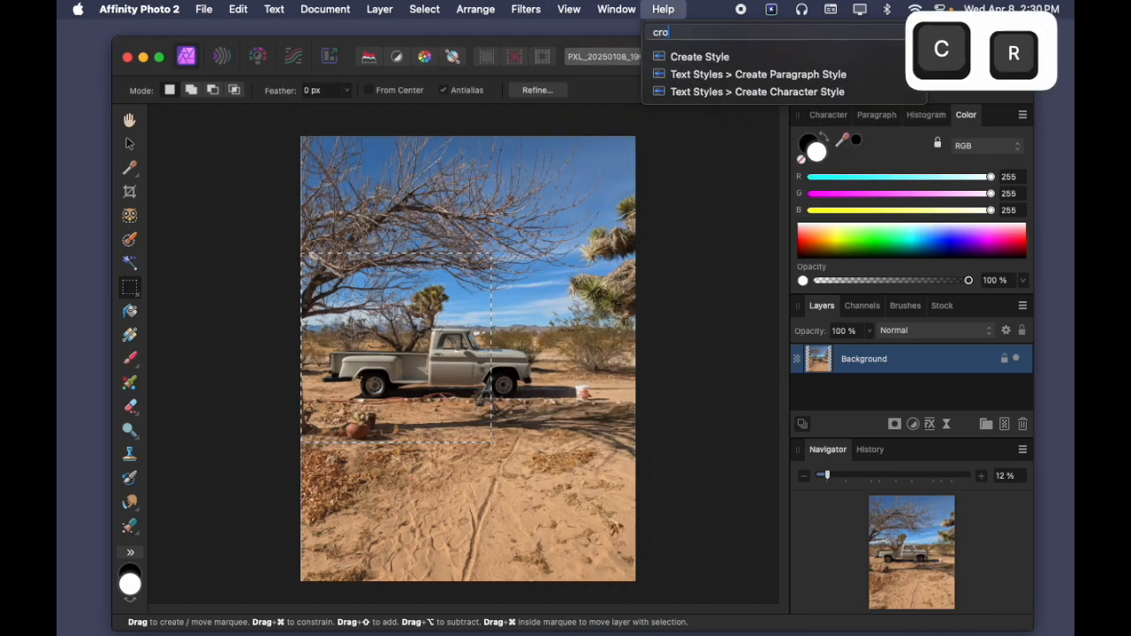
pyautogui.press('Escape')
pyautogui.press('Escape')
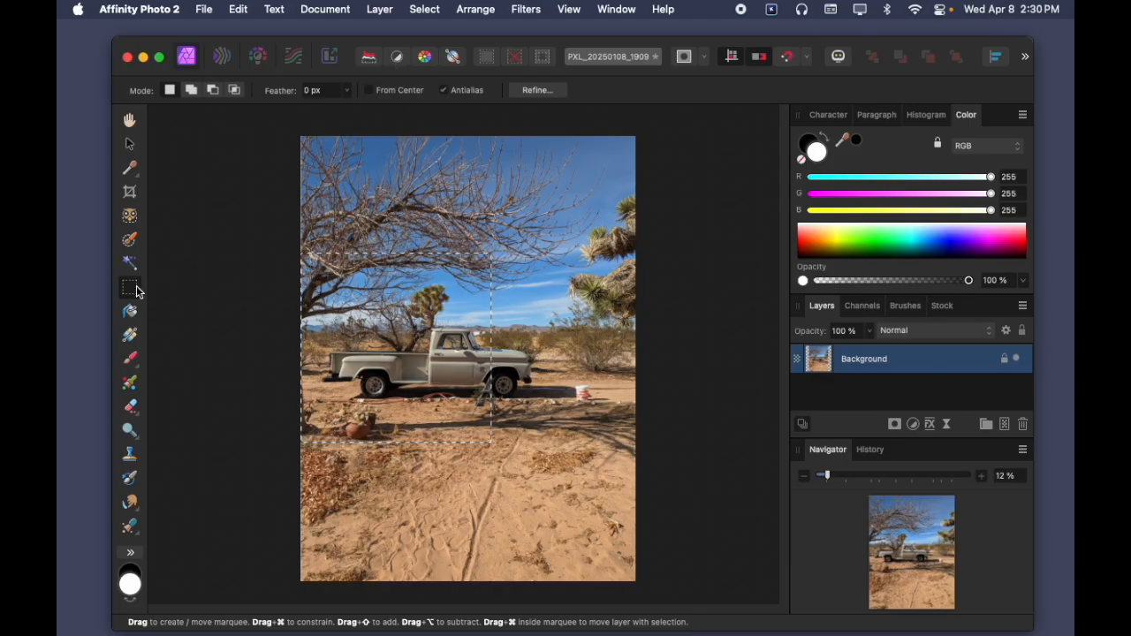
pyautogui.click(130, 192)
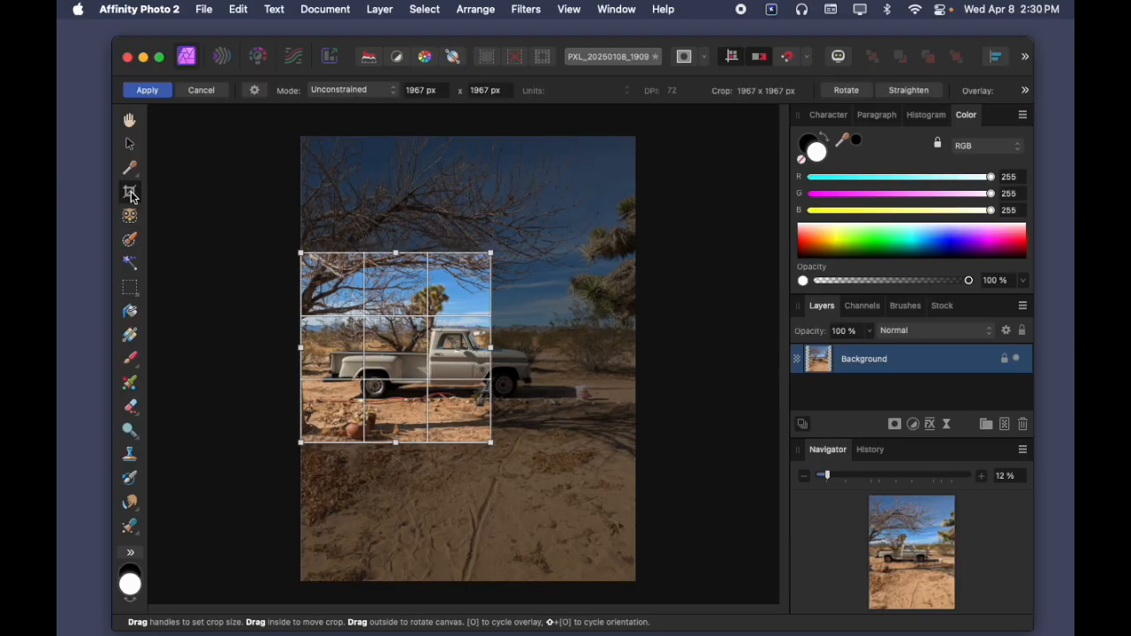
# Switch to Mojave Paint and draw a square marquee over the truck, starting outside the photo's left edge.
pyautogui.press('super+Tab')
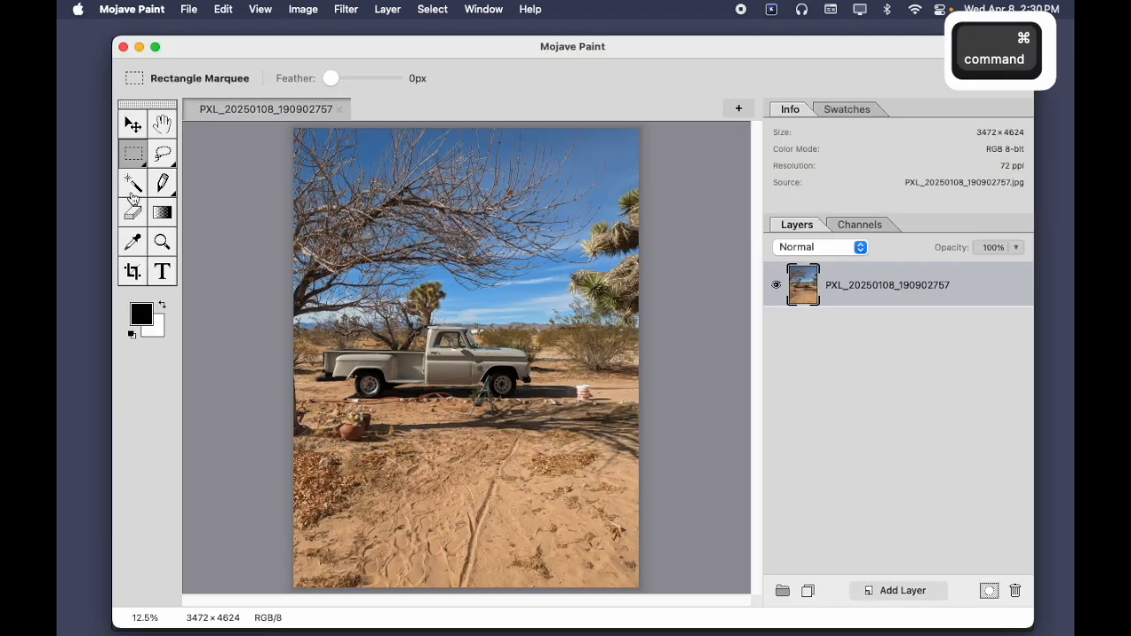
pyautogui.click(160, 153)
pyautogui.click(137, 156)
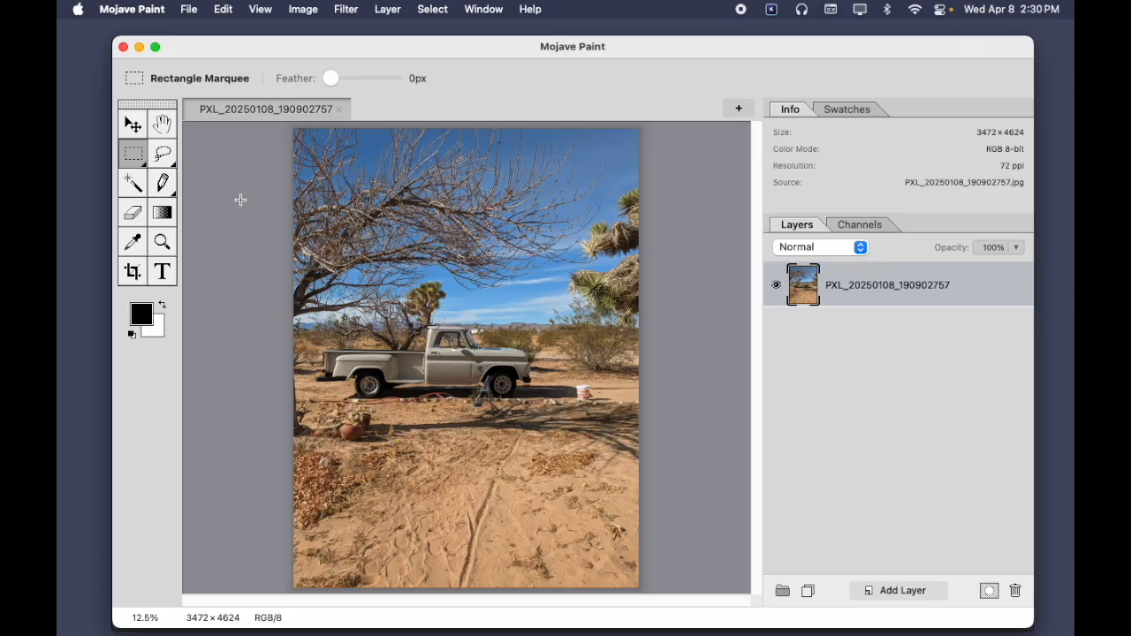
pyautogui.moveTo(240, 199); pyautogui.dragTo(550, 405)
pyautogui.press('shift')
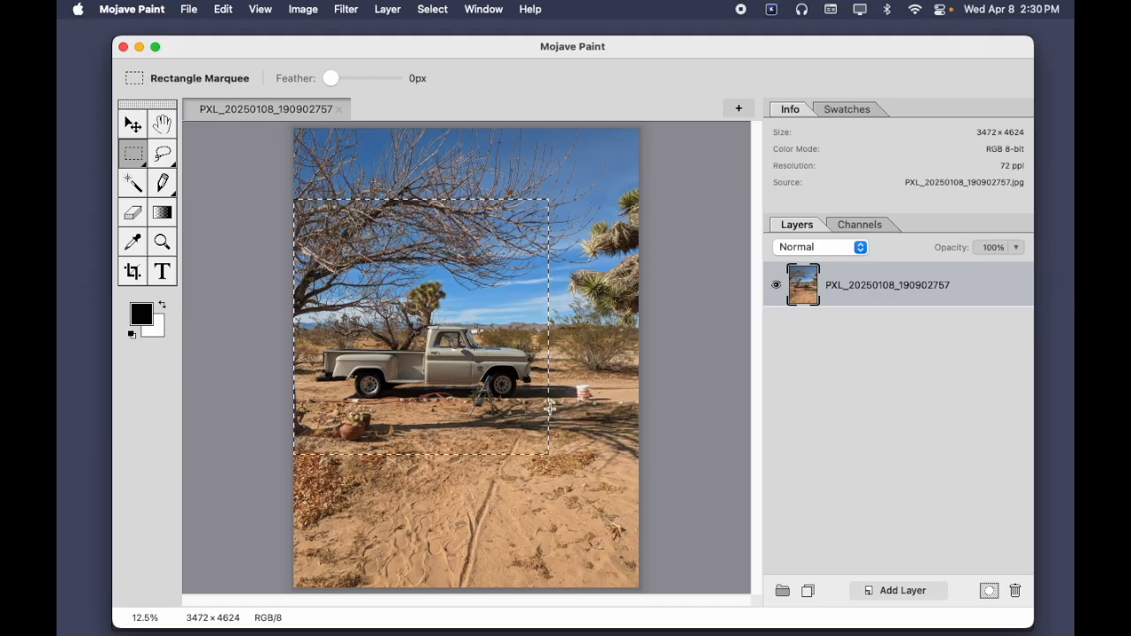
# Try drawing an elliptical marquee that starts outside the photo's left edge, using the Ellipse Marquee tool.
pyautogui.click(130, 156)
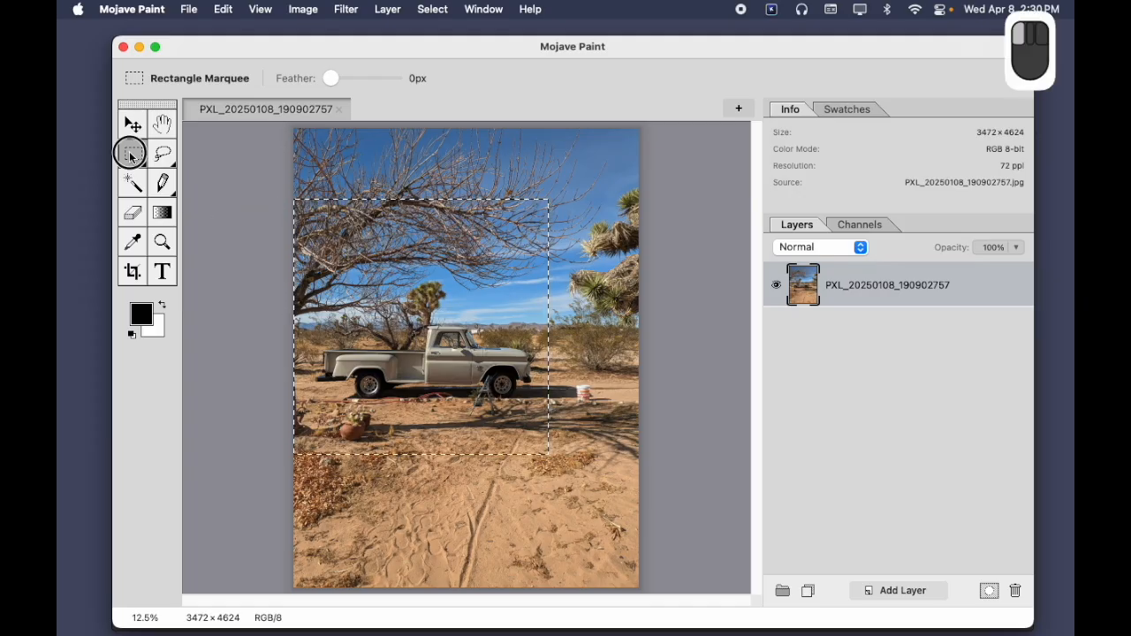
pyautogui.click(158, 175)
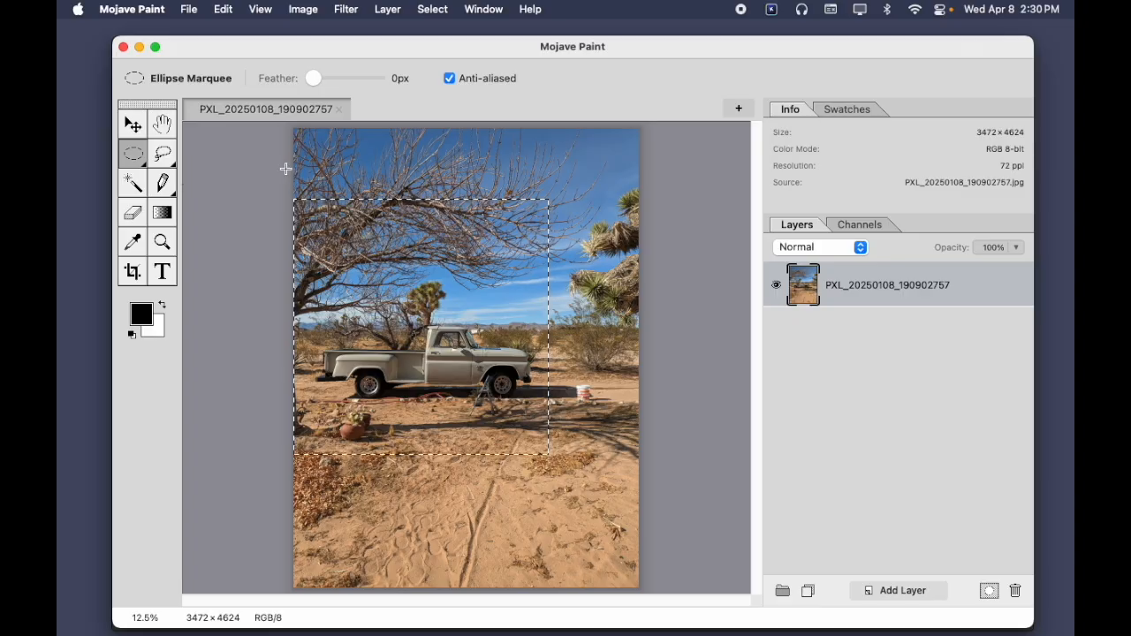
pyautogui.press('Escape')
pyautogui.moveTo(227, 210); pyautogui.dragTo(339, 308)
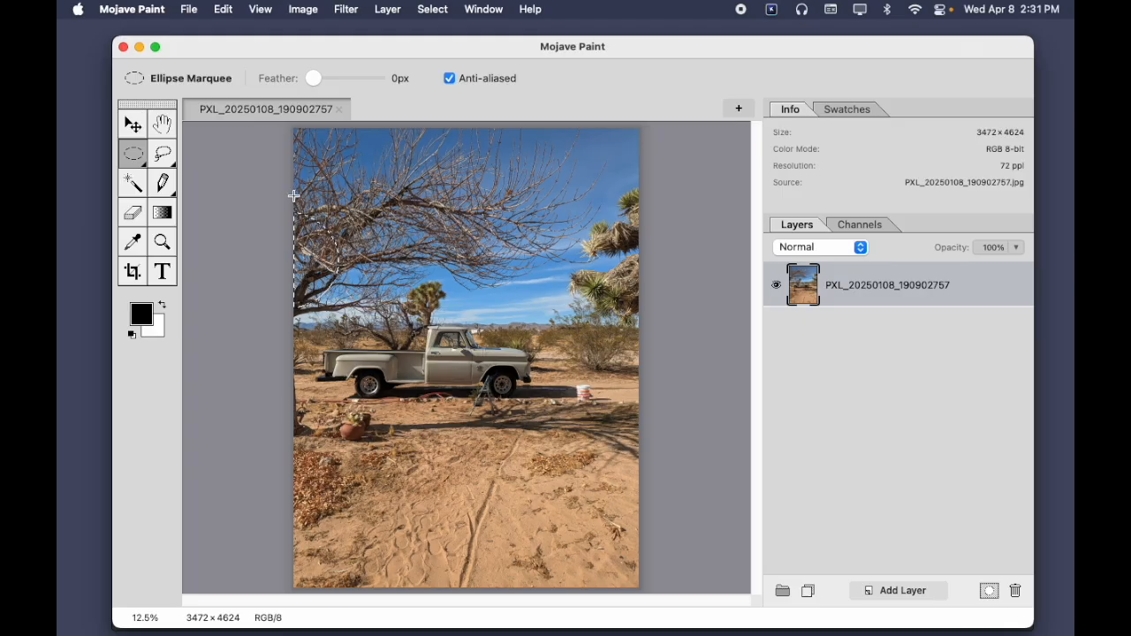
# Draw a square marquee of about 2703 px from outside the photo's left edge around the truck and crop the image to it.
pyautogui.moveTo(133, 156); pyautogui.dragTo(193, 165)
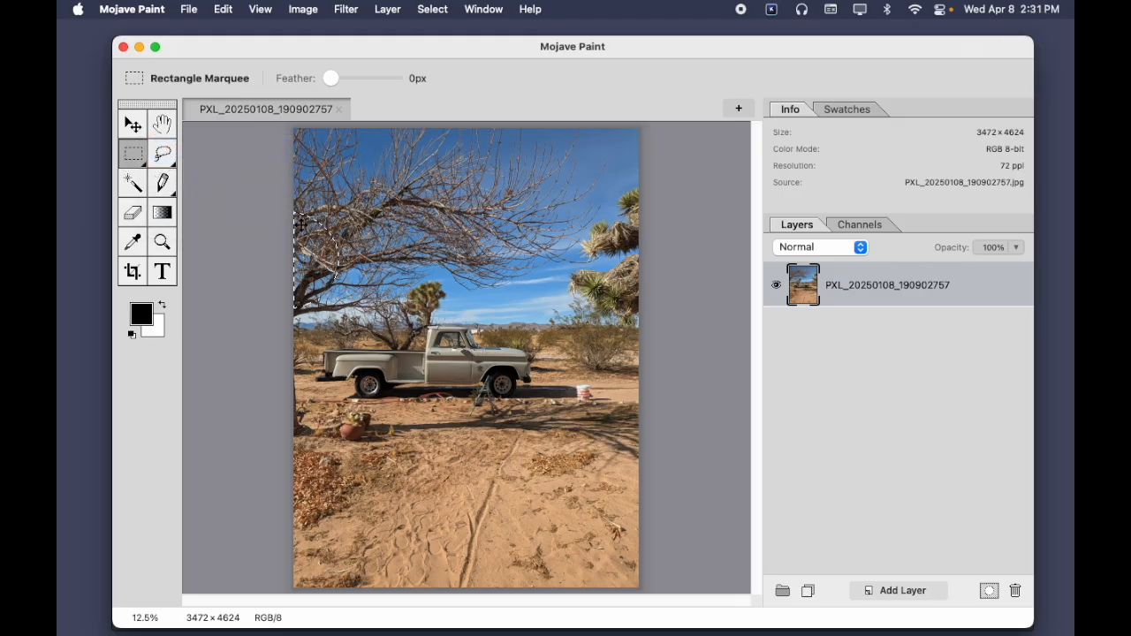
pyautogui.moveTo(240, 189); pyautogui.dragTo(562, 438)
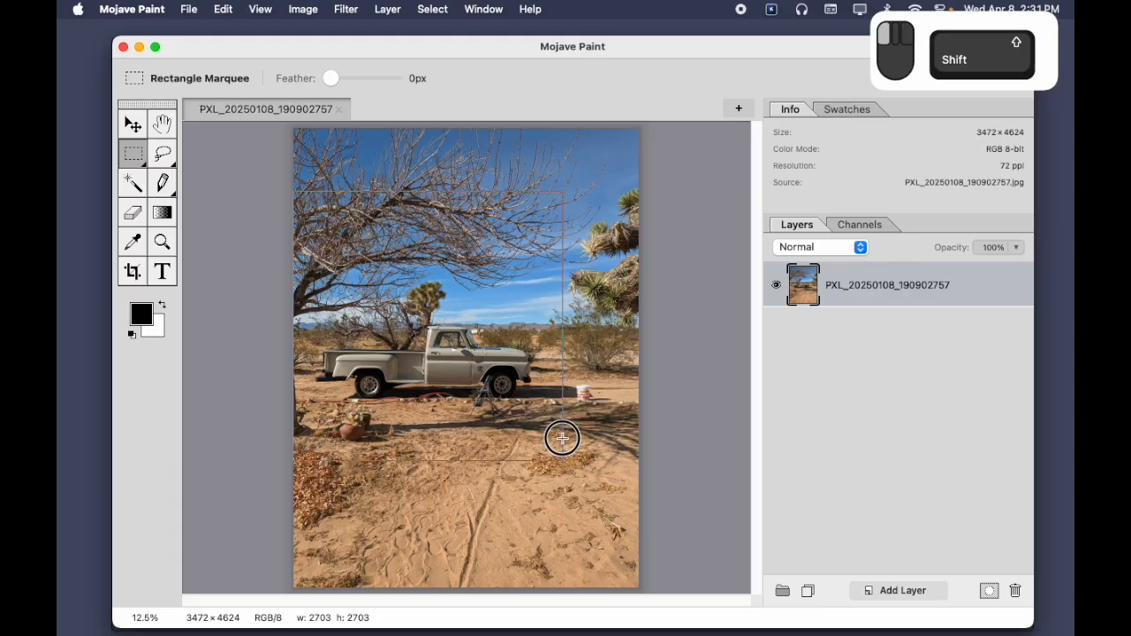
pyautogui.moveTo(562, 438); pyautogui.dragTo(563, 438)
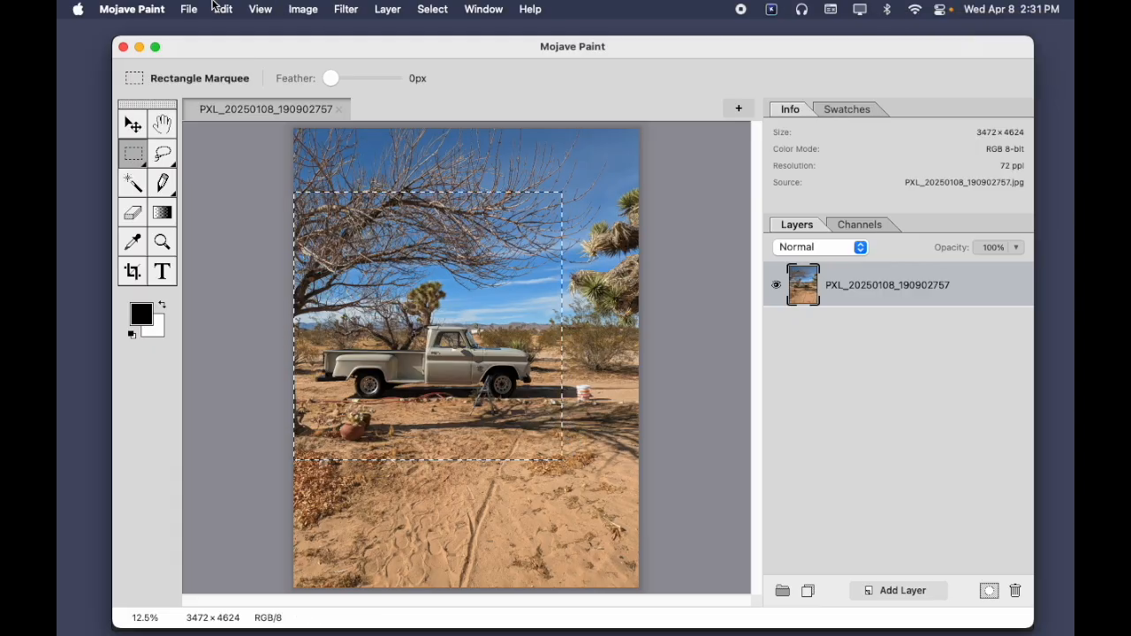
pyautogui.click(303, 9)
pyautogui.click(325, 121)
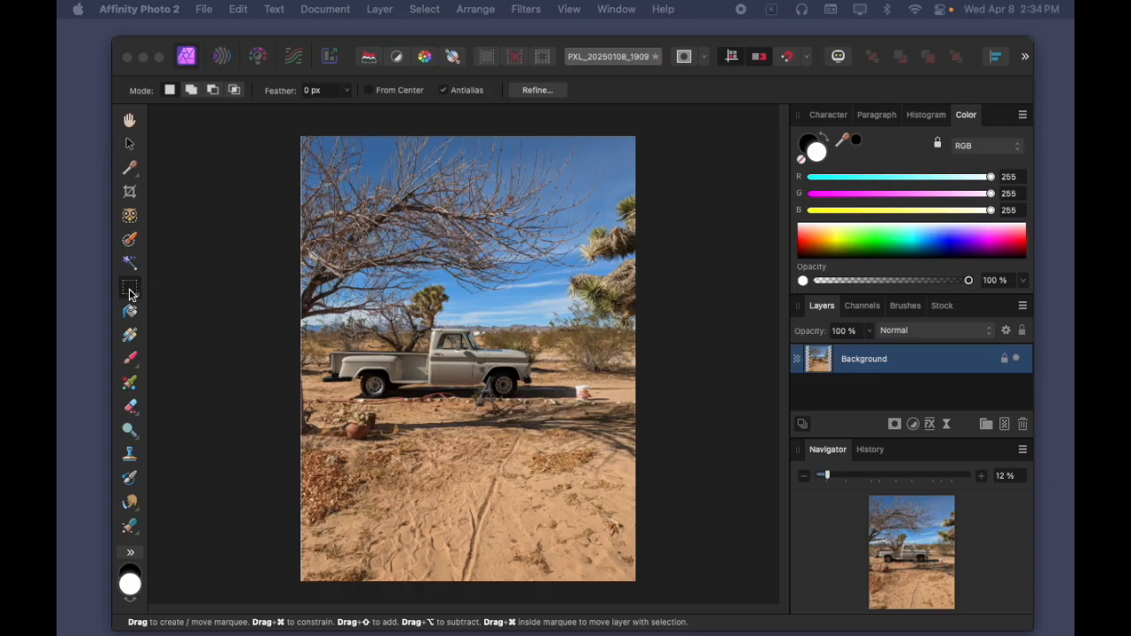
# Draw a rectangular marquee from the tree branches down to the truck's bed and cab.
pyautogui.click(130, 290)
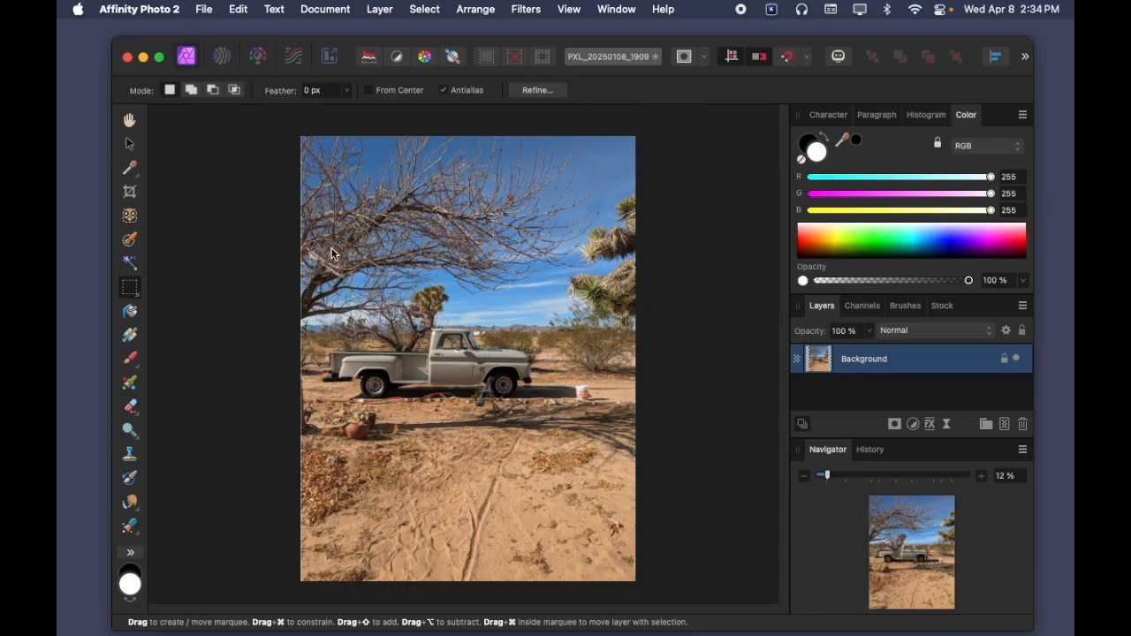
pyautogui.moveTo(334, 250); pyautogui.dragTo(465, 355)
pyautogui.press('shift')
# Add an overlapping rectangle over the truck to the selection, then subtract a rectangle from its lower right part.
pyautogui.press('shift')
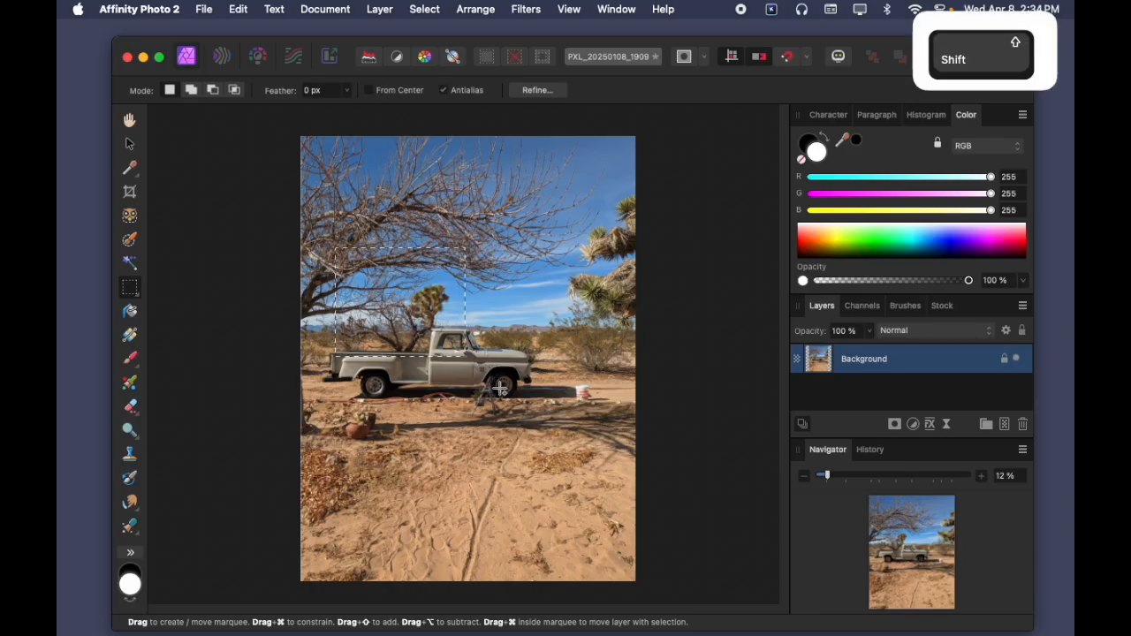
pyautogui.moveTo(500, 389); pyautogui.dragTo(394, 282)
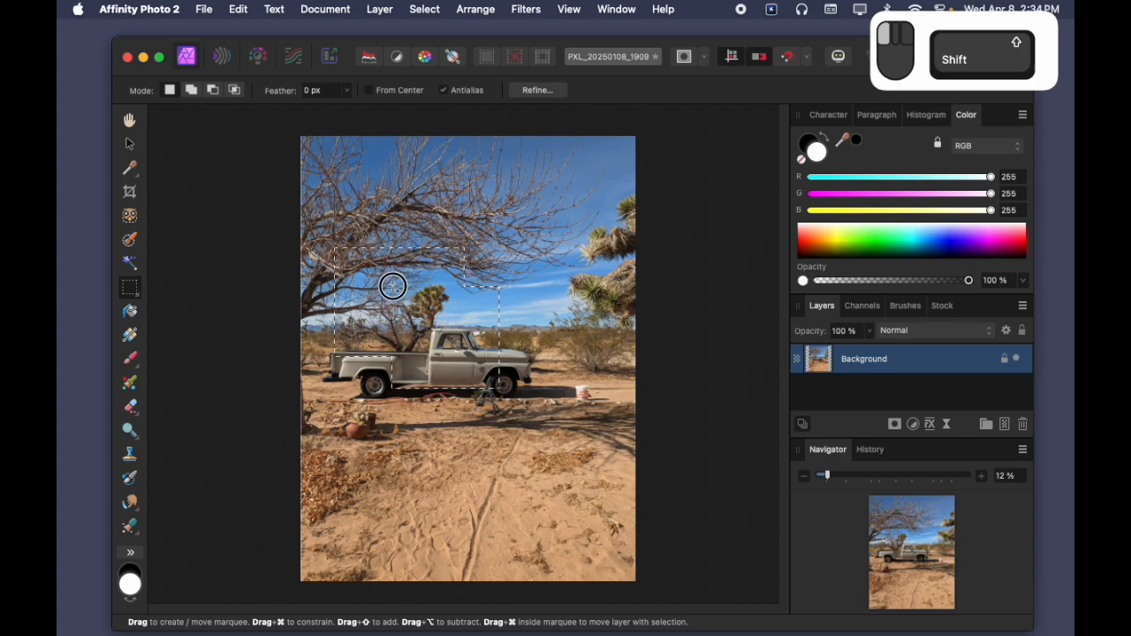
pyautogui.moveTo(393, 286); pyautogui.dragTo(393, 286)
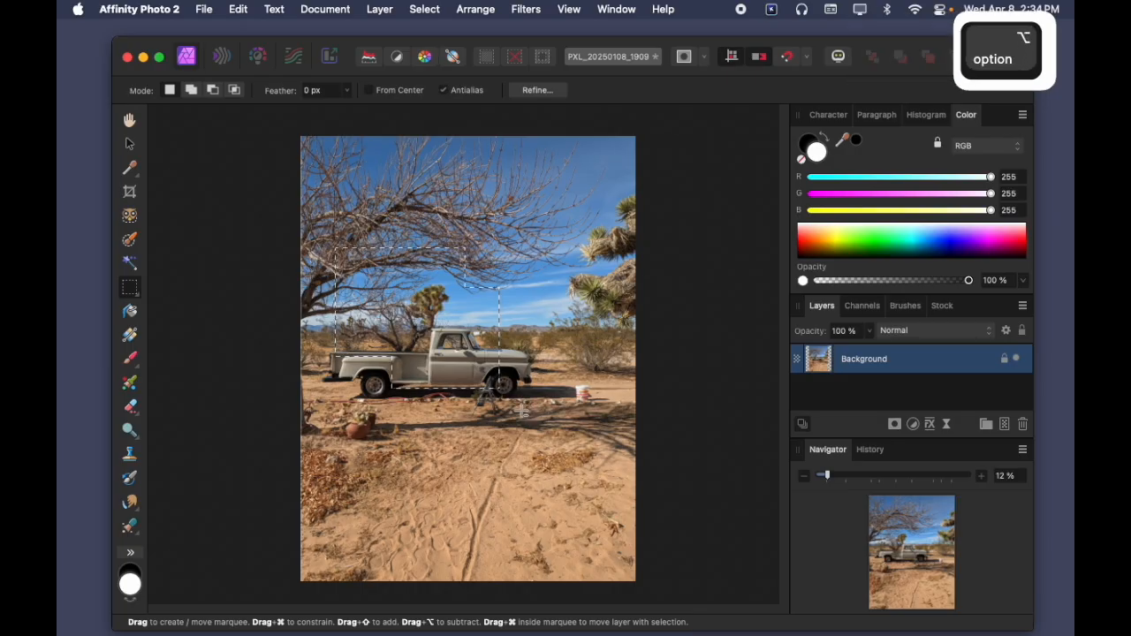
pyautogui.moveTo(522, 411); pyautogui.dragTo(529, 415)
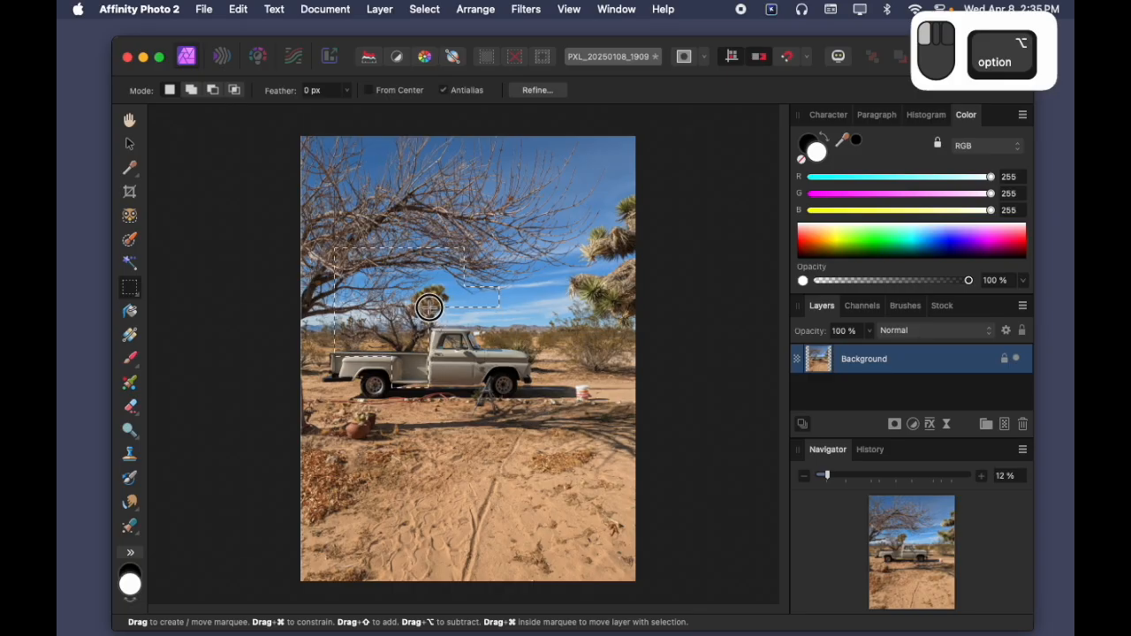
# Switch to Mojave Paint and draw a rectangular marquee from the tree branches down to the truck's hood.
pyautogui.press('super+Tab')
pyautogui.press('super+Tab')
pyautogui.press('super+shift+Tab')
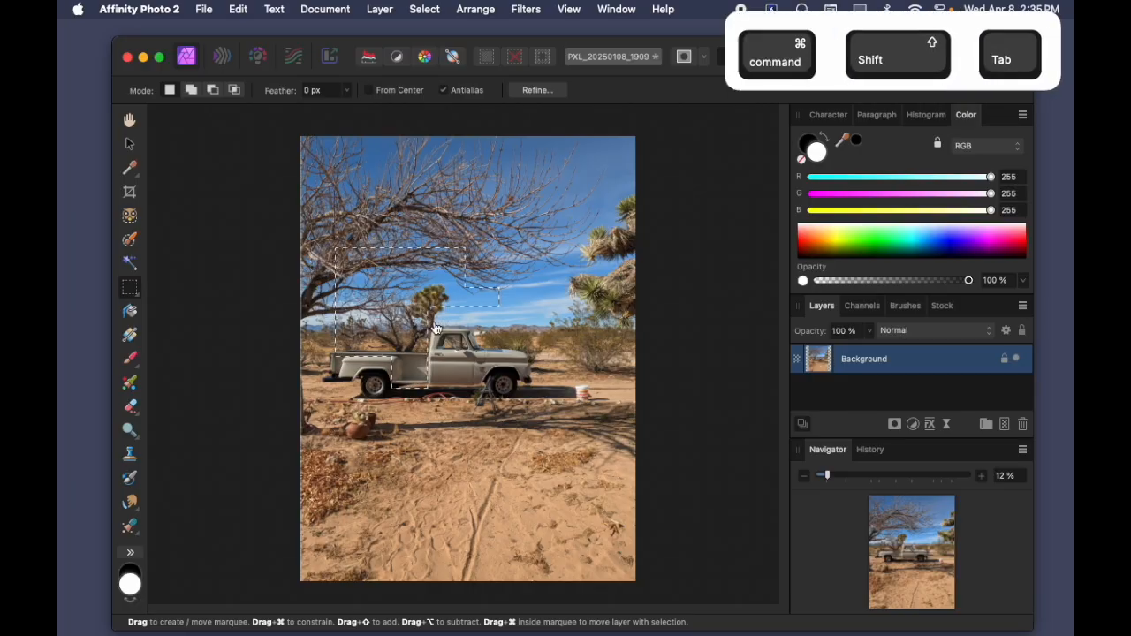
pyautogui.moveTo(360, 237); pyautogui.dragTo(528, 373)
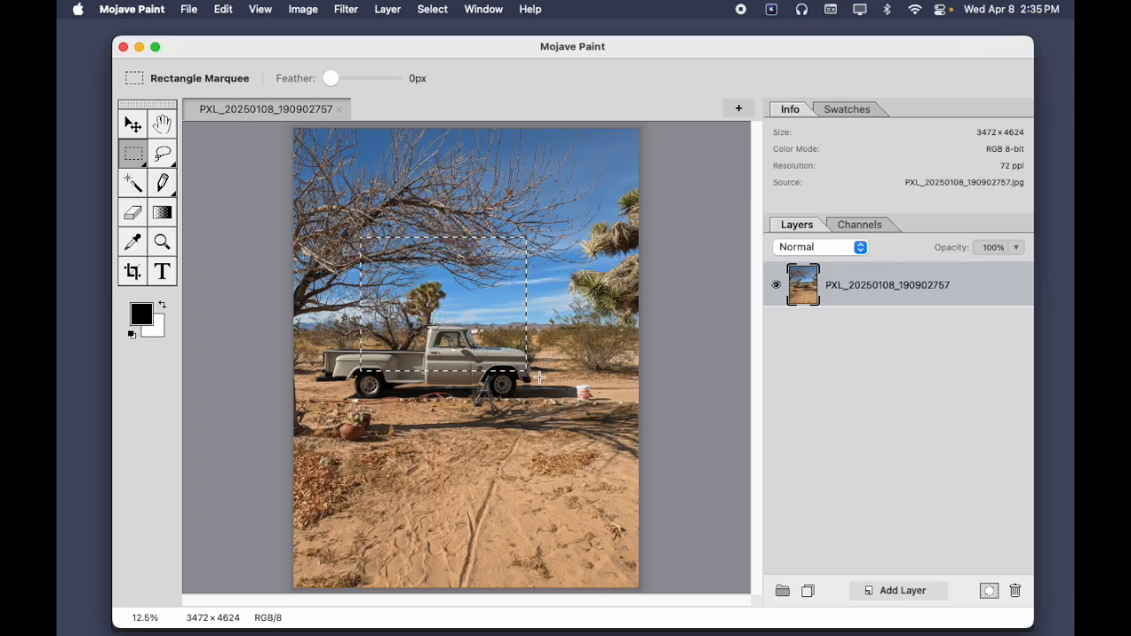
# Add a second overlapping rectangle around the truck's front to the selection, then subtract a rectangle over the cab and hood.
pyautogui.moveTo(562, 396); pyautogui.dragTo(402, 285)
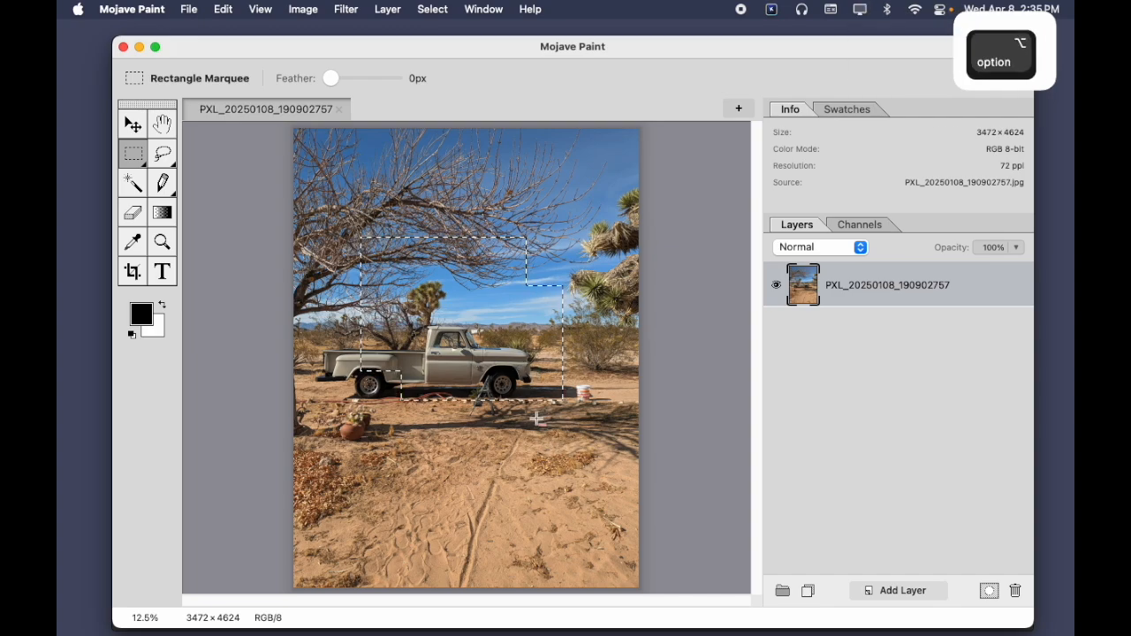
pyautogui.moveTo(537, 461); pyautogui.dragTo(440, 302)
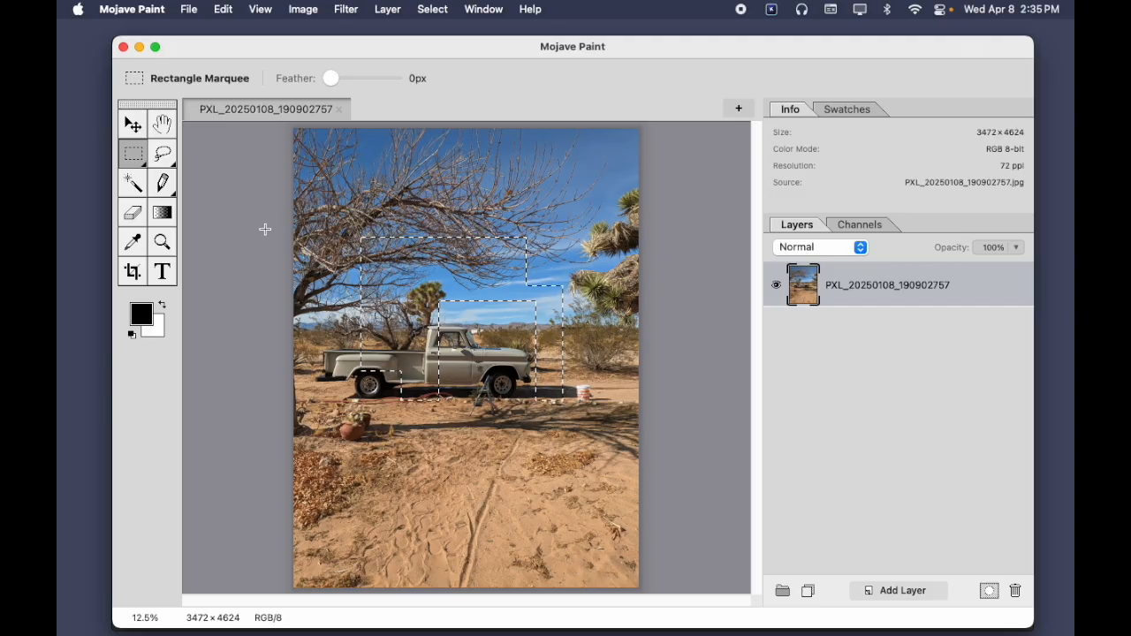
# Add an elliptical area of about 2460 × 1815 px around the whole truck to the selection with the Ellipse Marquee.
pyautogui.click(133, 155)
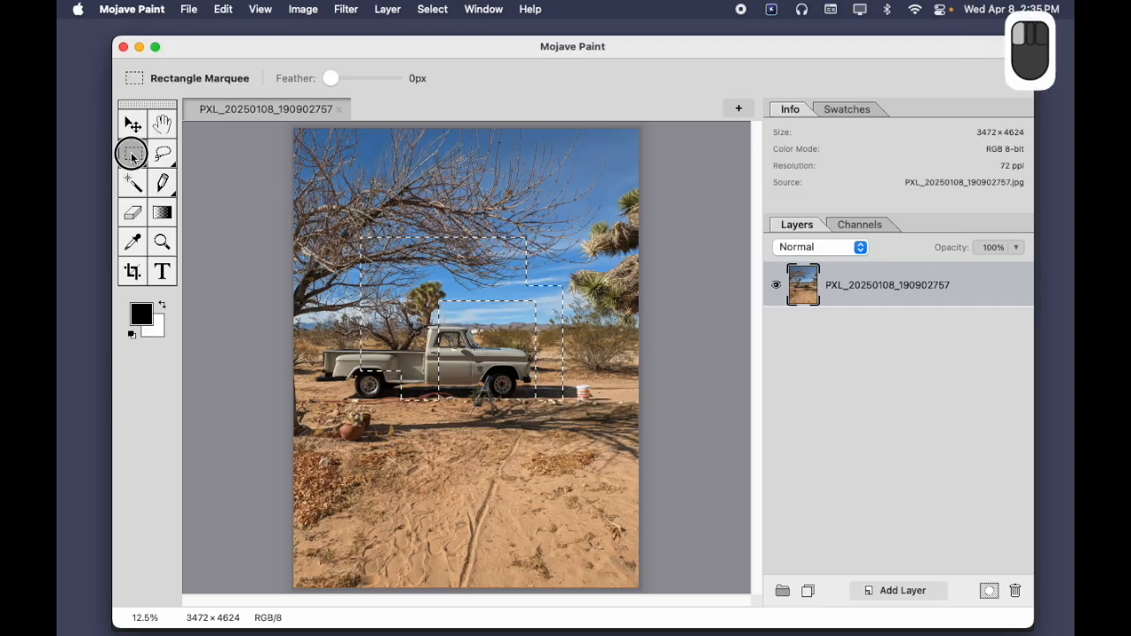
pyautogui.click(187, 174)
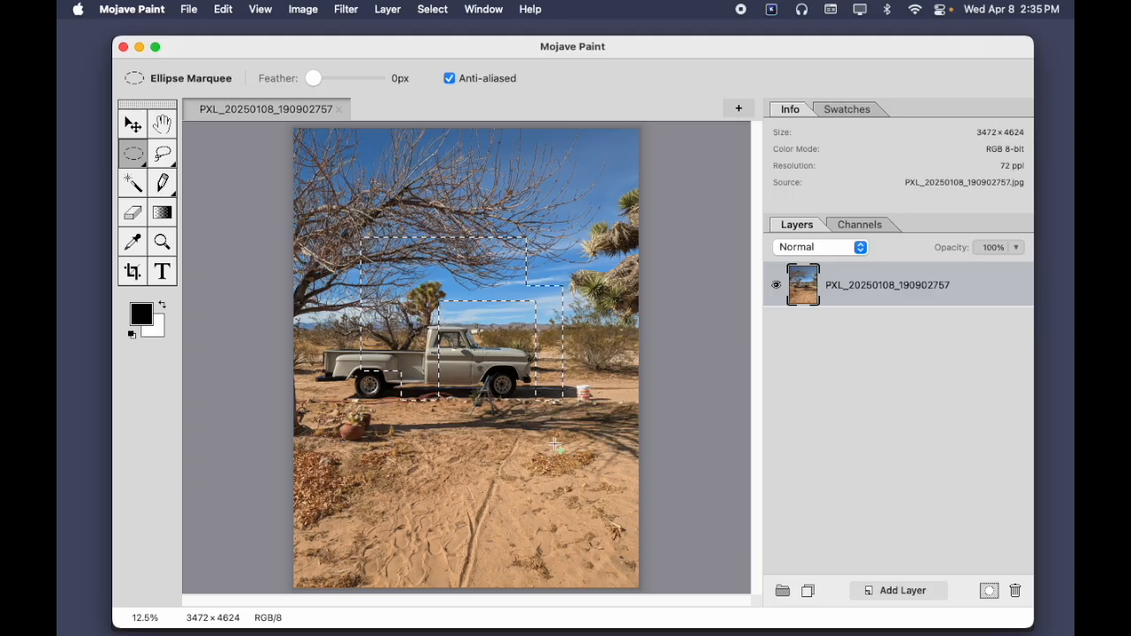
pyautogui.press('shift')
pyautogui.moveTo(581, 457); pyautogui.dragTo(339, 277)
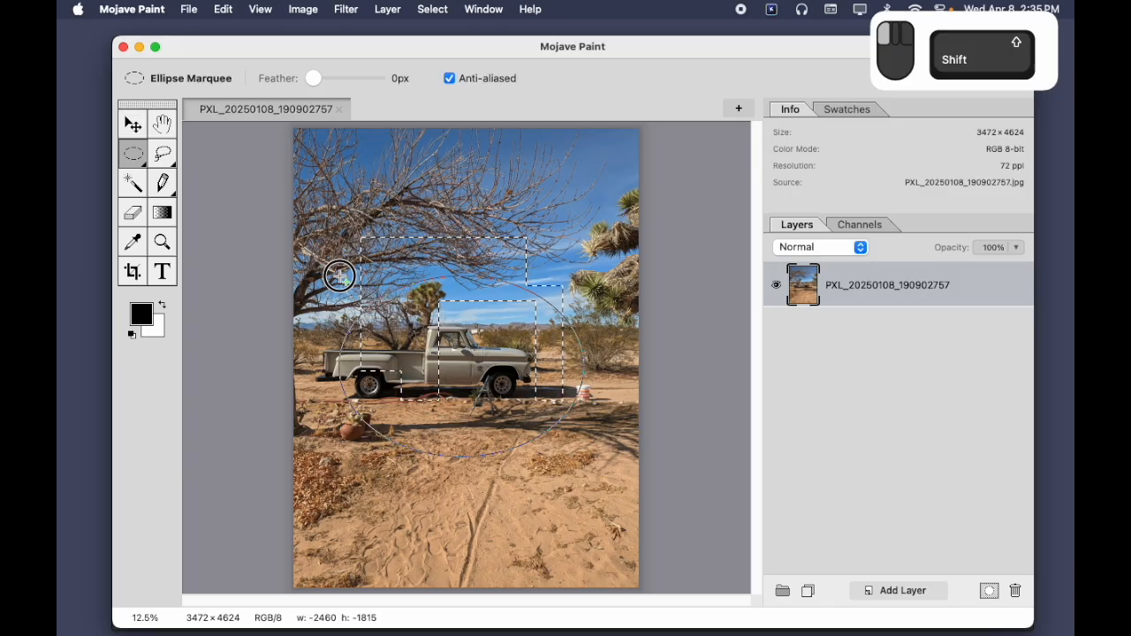
pyautogui.moveTo(340, 277); pyautogui.dragTo(339, 277)
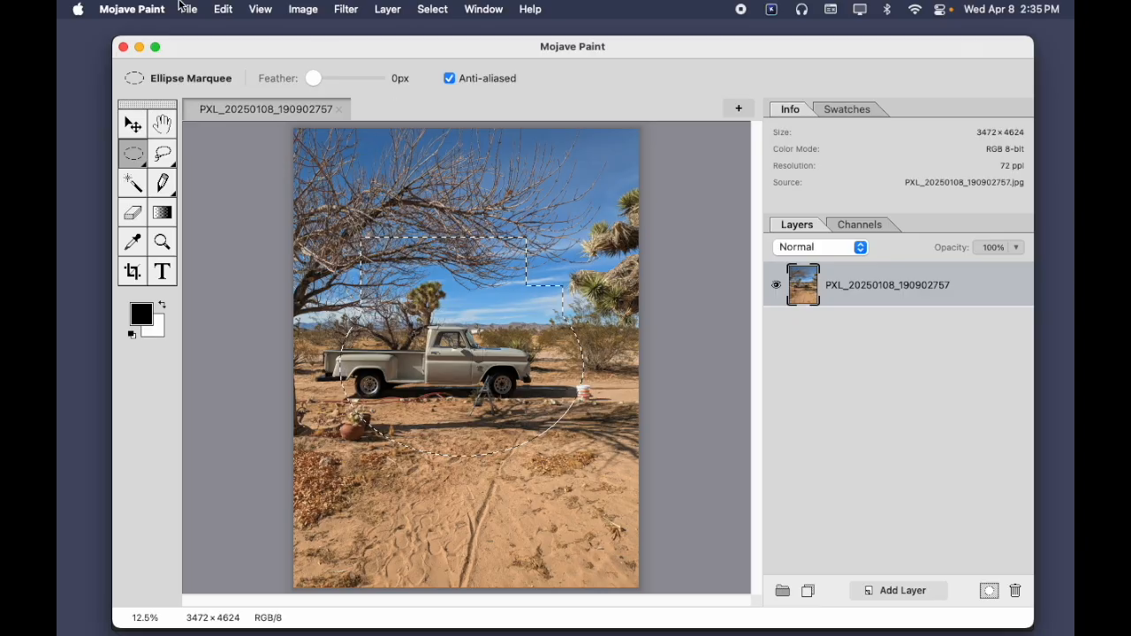
# Switch to Affinity Photo 2, clear the selection, and draw a rectangular marquee from the sky down to just below the truck.
pyautogui.press('super+Tab')
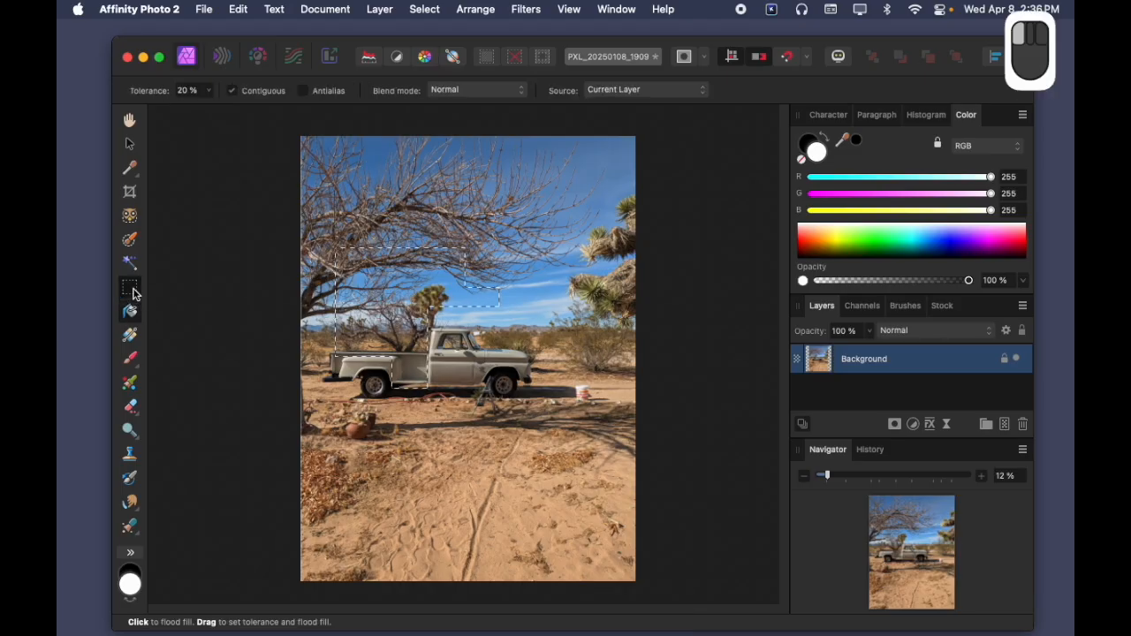
pyautogui.press('super+d')
pyautogui.moveTo(375, 261); pyautogui.dragTo(575, 395)
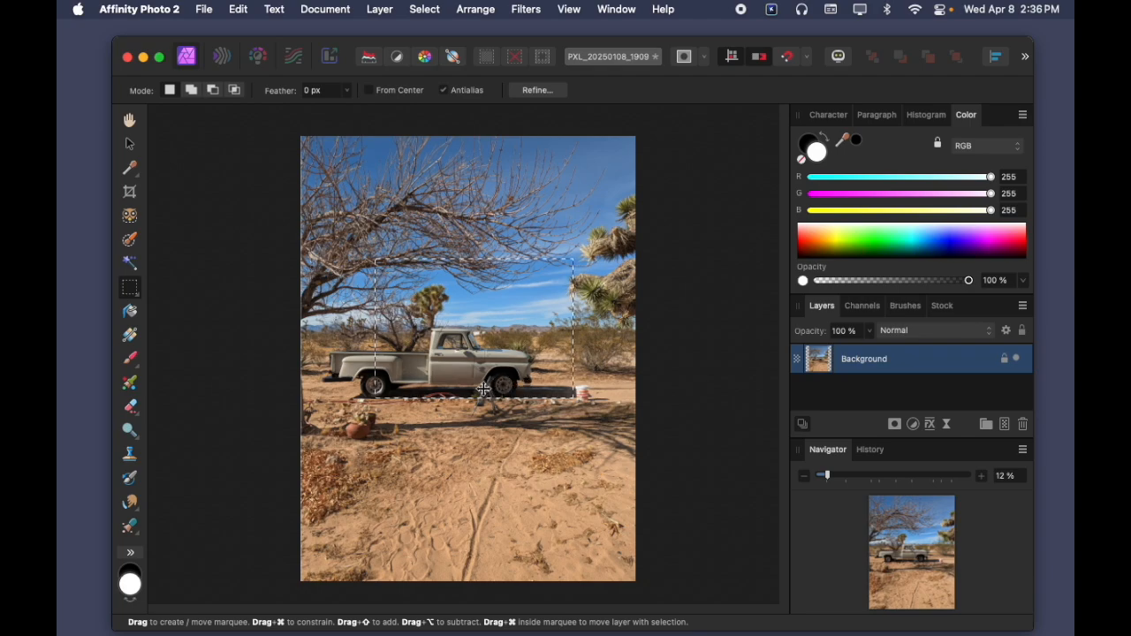
# Check how the marquee pointer responds to the modifiers for adding, subtracting and intersecting selections.
pyautogui.hotkey('shift', 'alt')
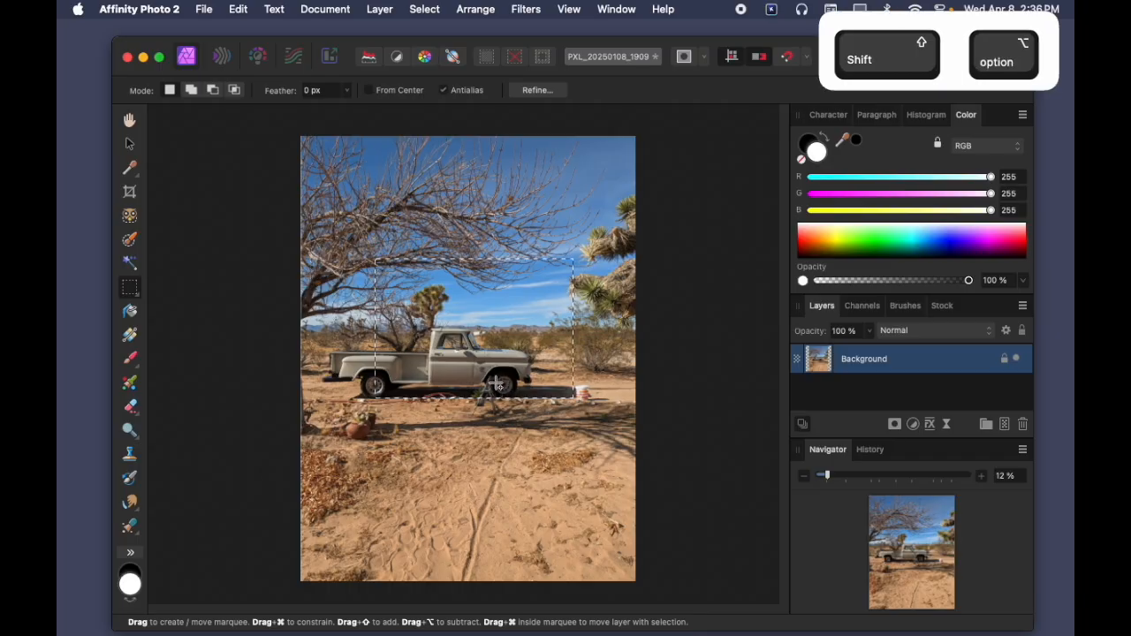
pyautogui.hotkey('shift', 'alt')
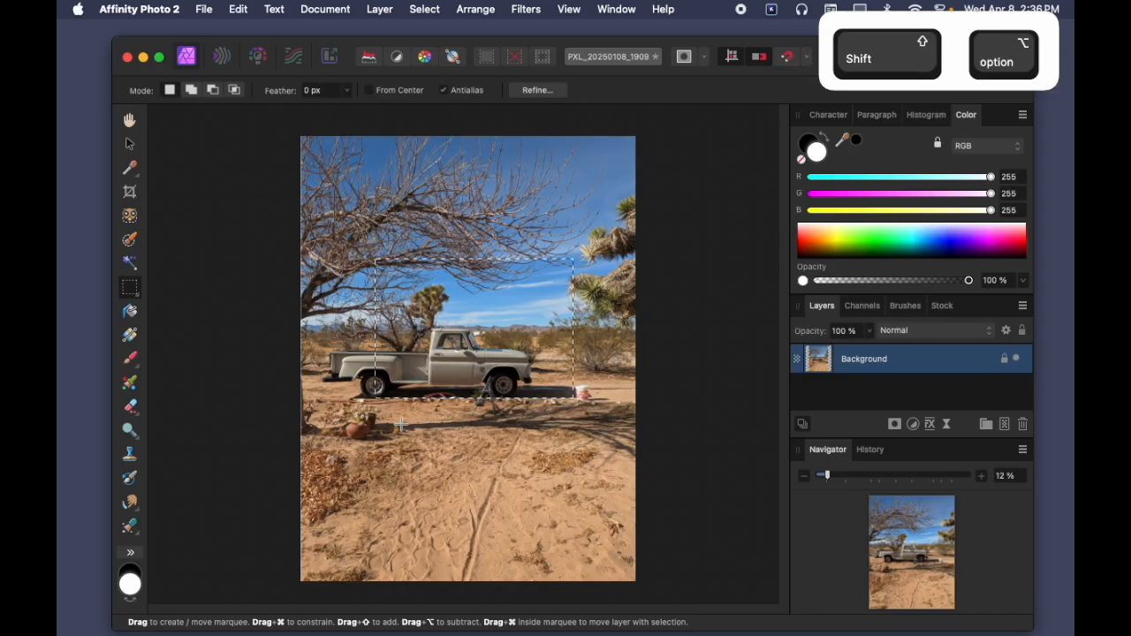
pyautogui.press('shift')
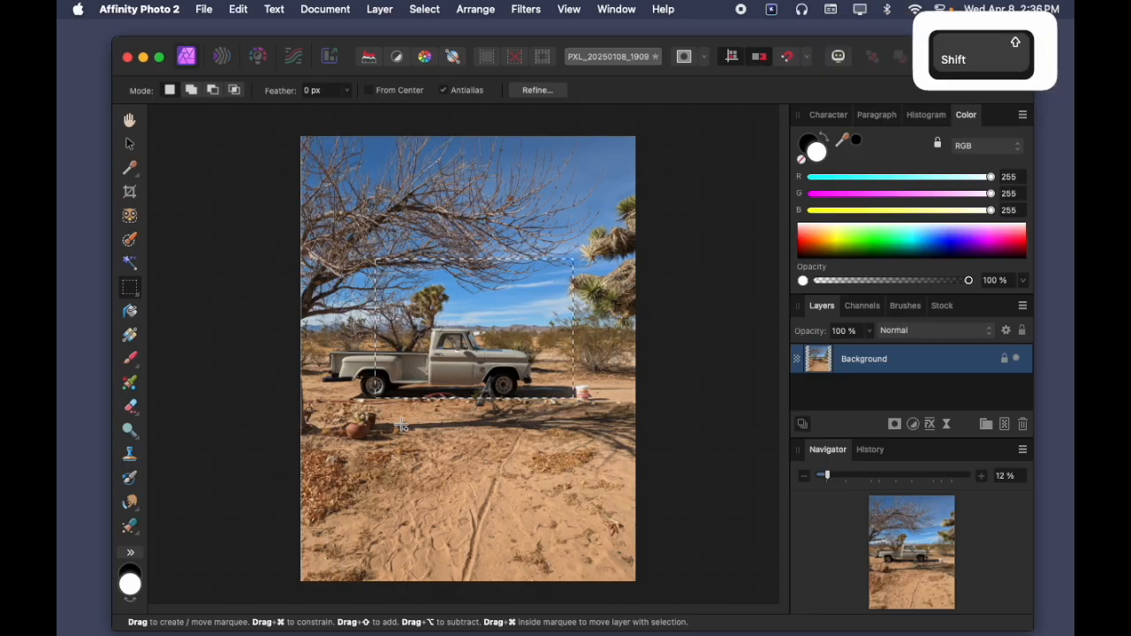
pyautogui.press('alt')
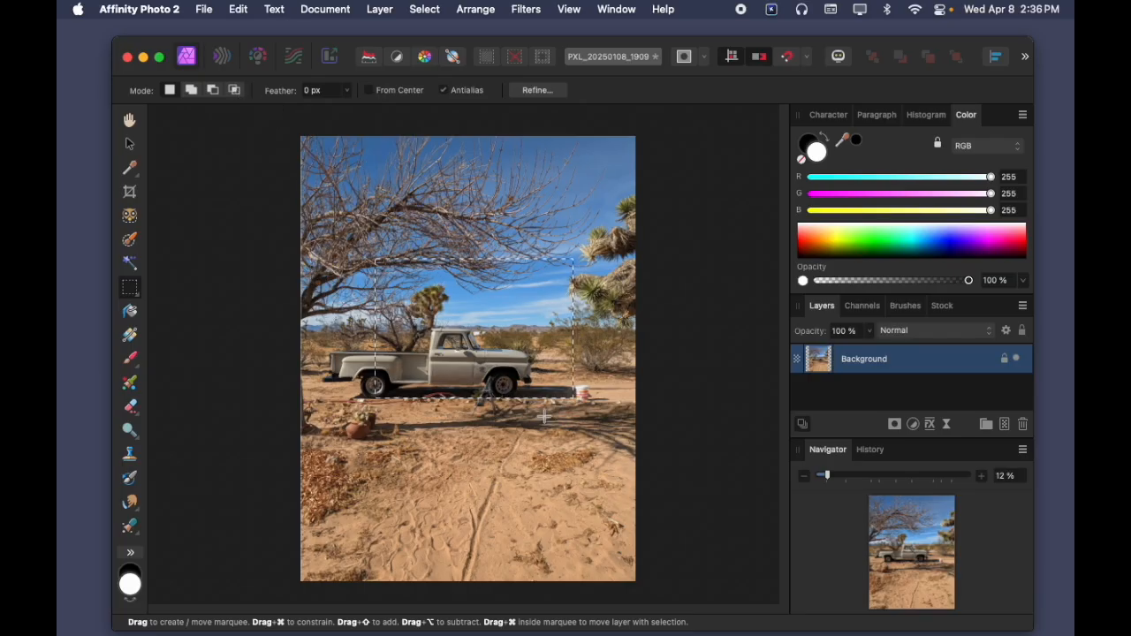
# Switch to Mojave Paint, clear the selection, draw an elliptical marquee over the cab and sky, and intersect it with a second, lower ellipse.
pyautogui.press('super+Tab')
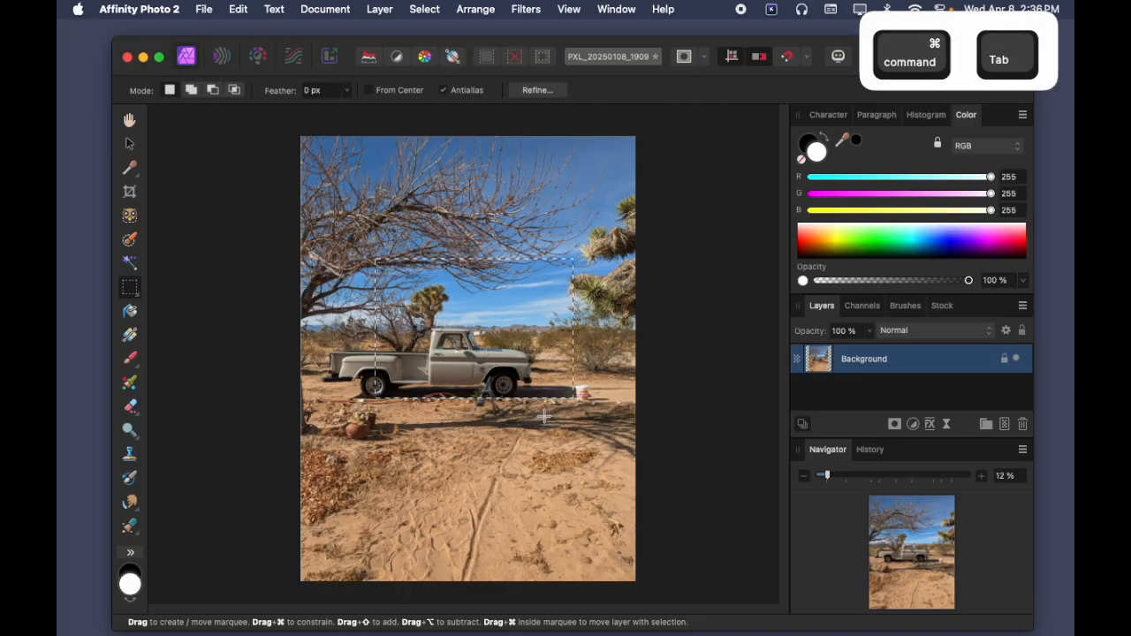
pyautogui.press('Escape')
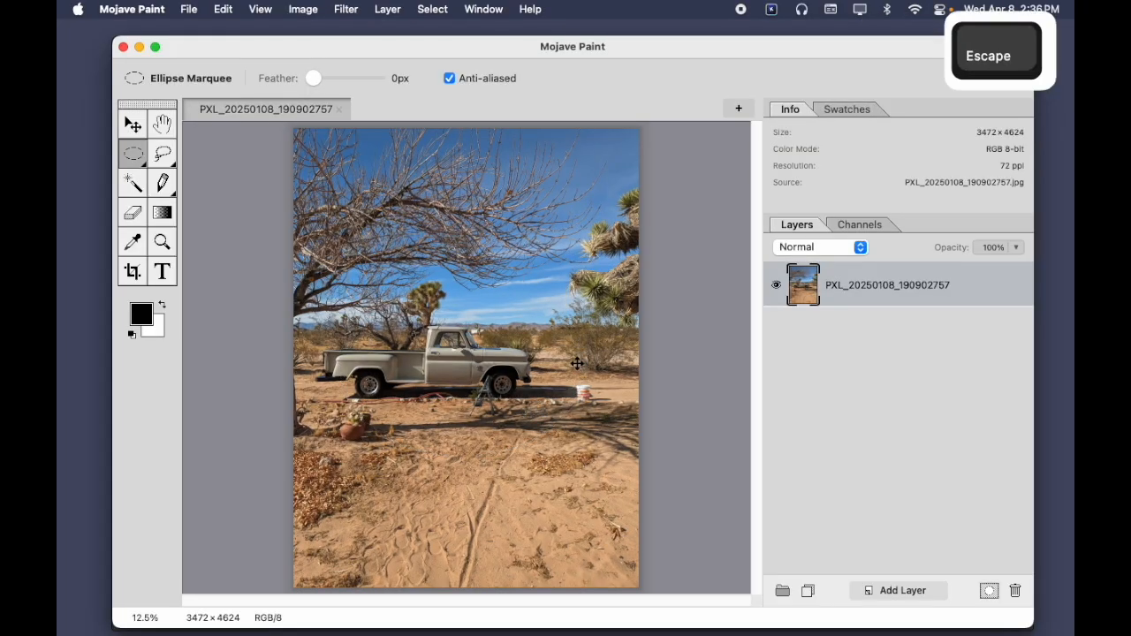
pyautogui.moveTo(400, 244); pyautogui.dragTo(575, 398)
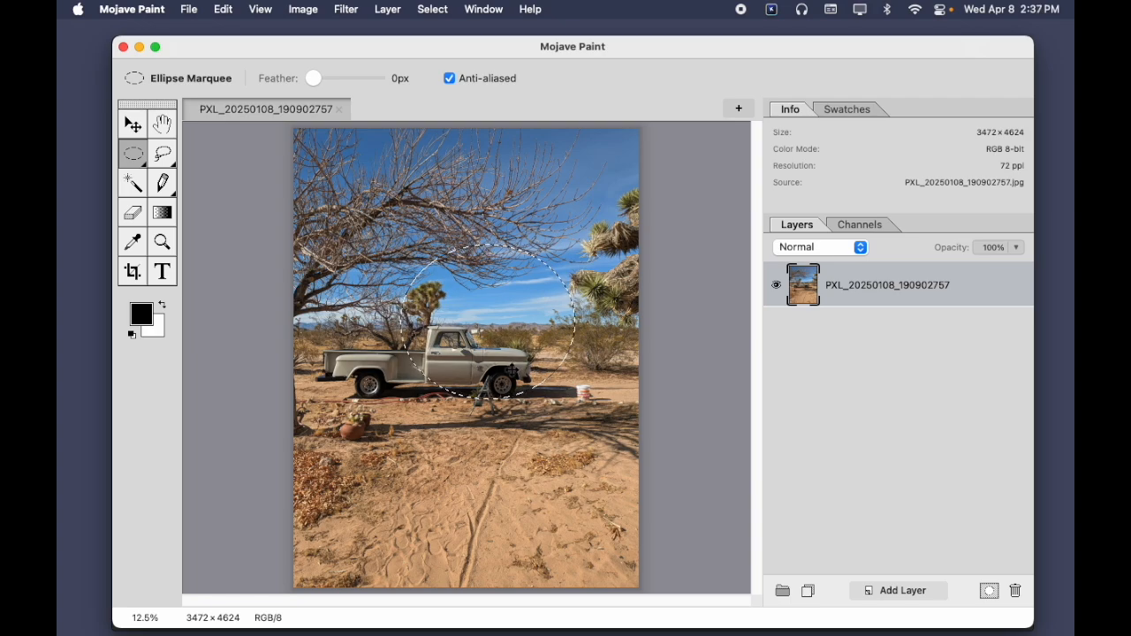
pyautogui.hotkey('shift', 'alt')
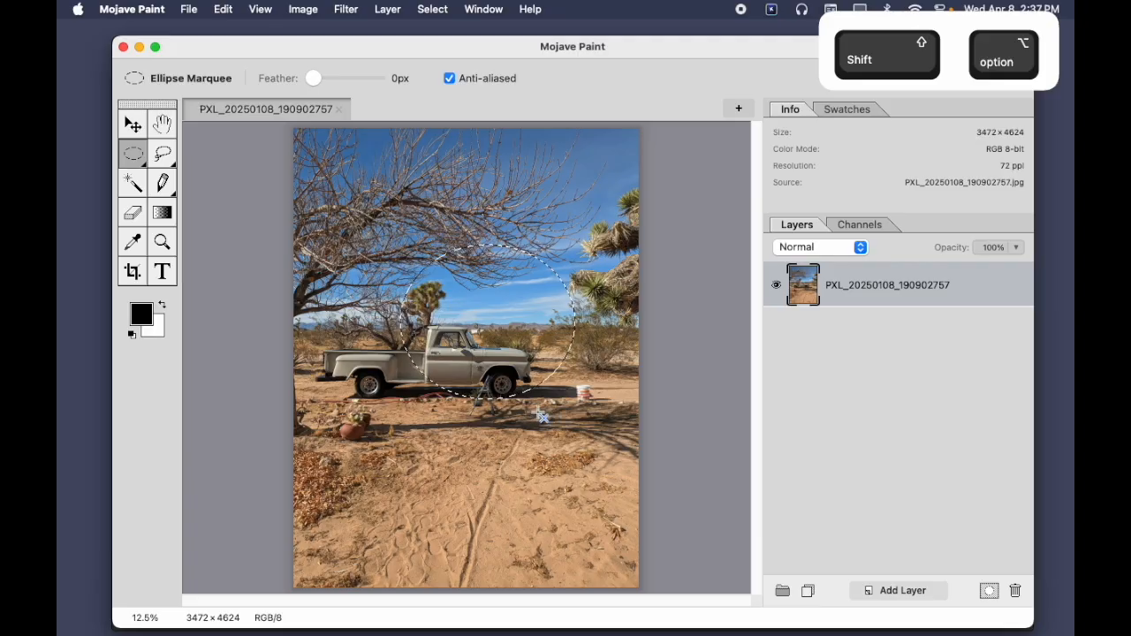
pyautogui.moveTo(572, 431); pyautogui.dragTo(387, 305)
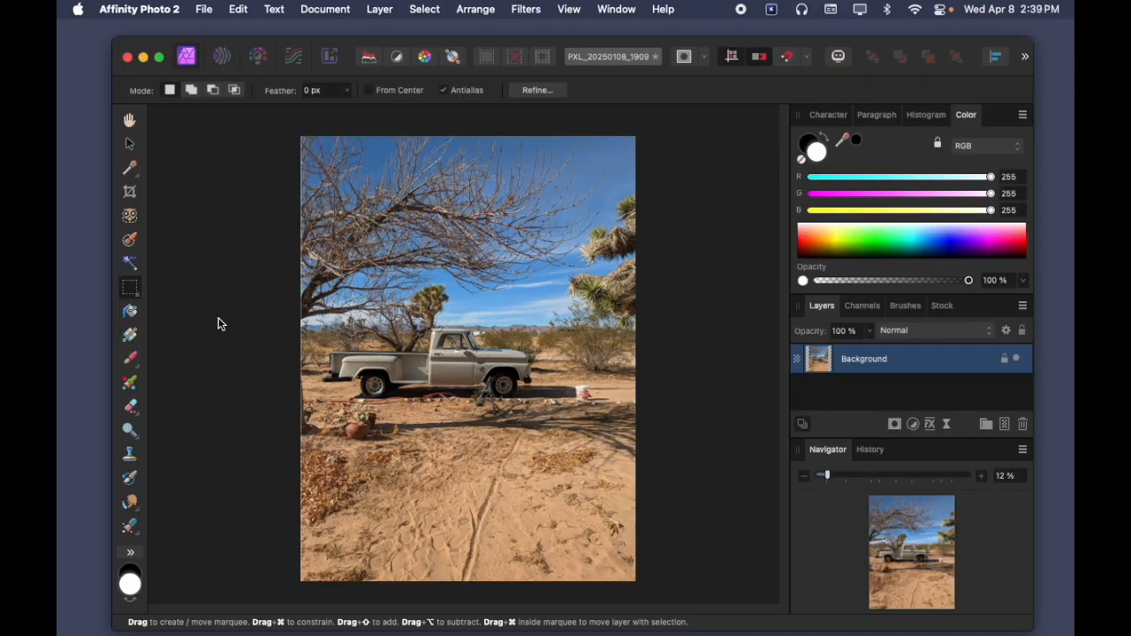
# In Affinity Photo 2, make the black colour swatch active, open its Color Chooser, and close it without picking a colour.
pyautogui.click(130, 573)
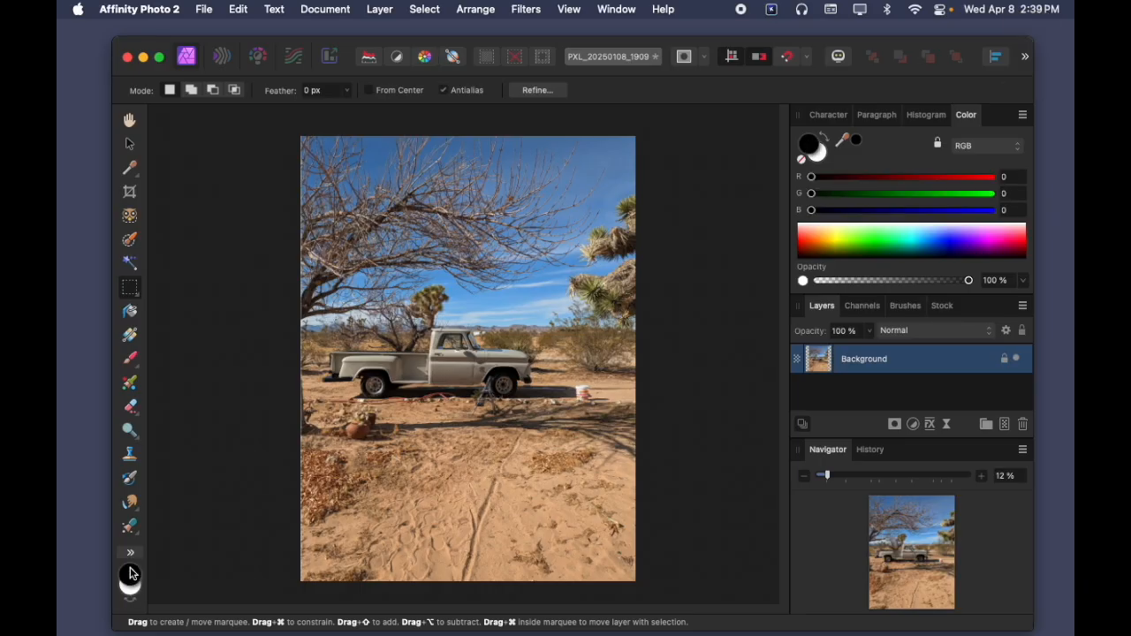
pyautogui.doubleClick(131, 572)
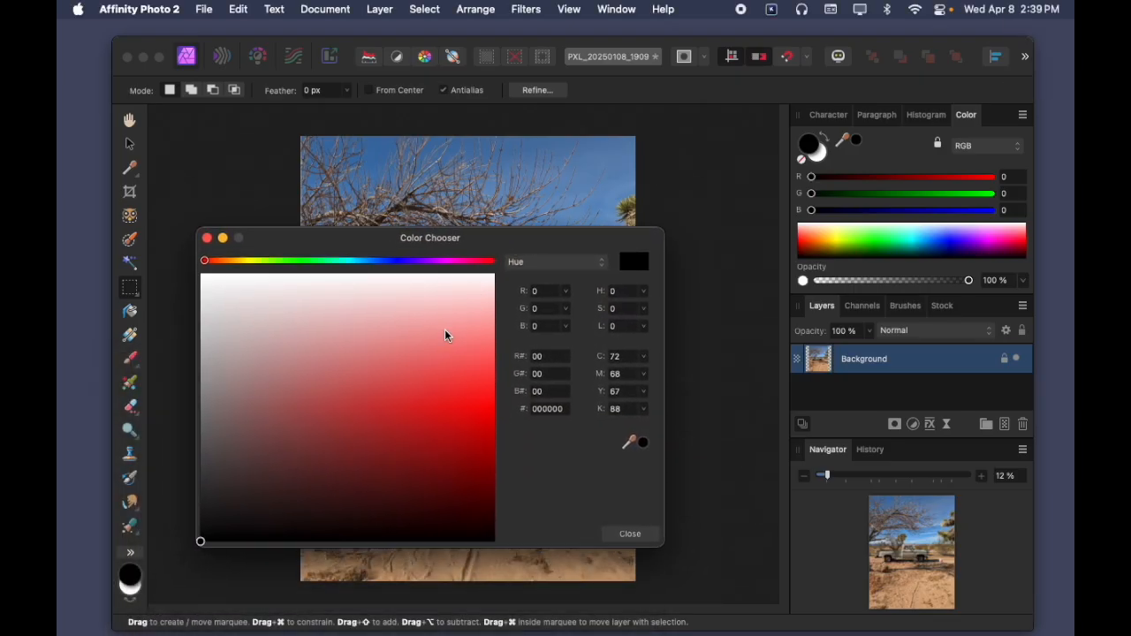
pyautogui.click(207, 240)
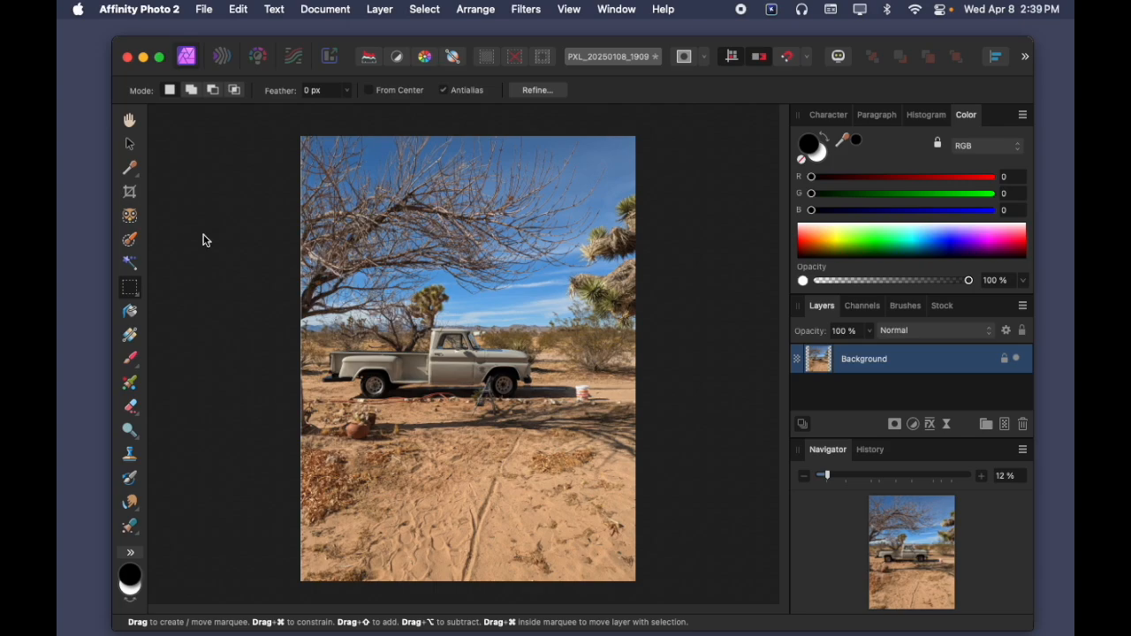
# Switch to Mojave Paint, try the muted violet 555190 in the foreground Color Picker, and cancel the choice.
pyautogui.press('cmd+Tab')
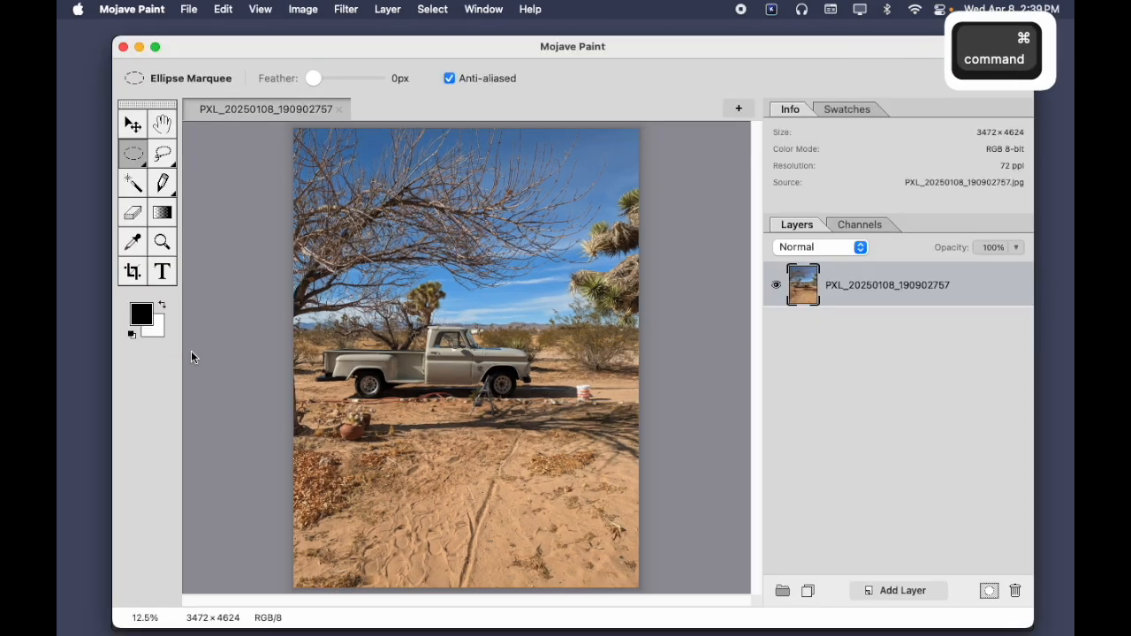
pyautogui.click(142, 314)
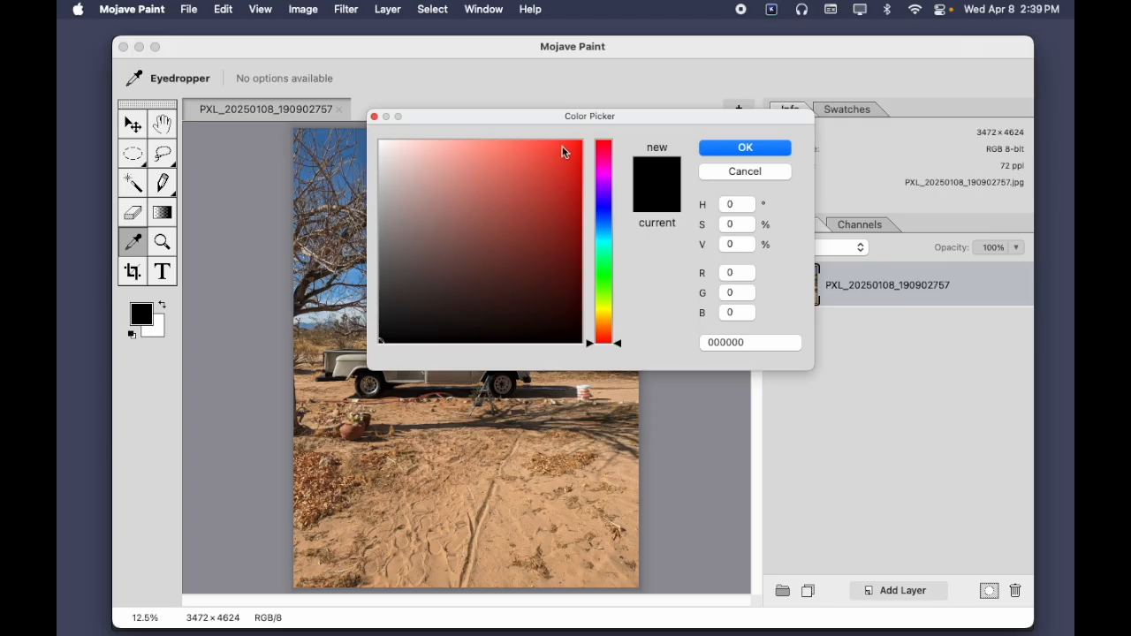
pyautogui.click(605, 205)
pyautogui.click(468, 232)
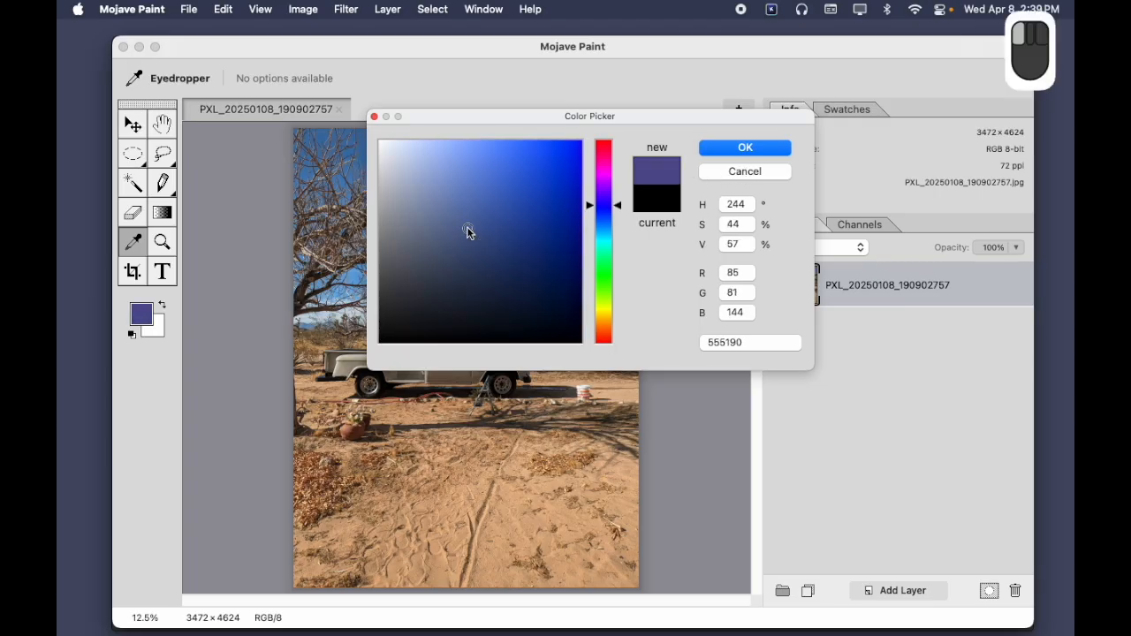
pyautogui.click(784, 173)
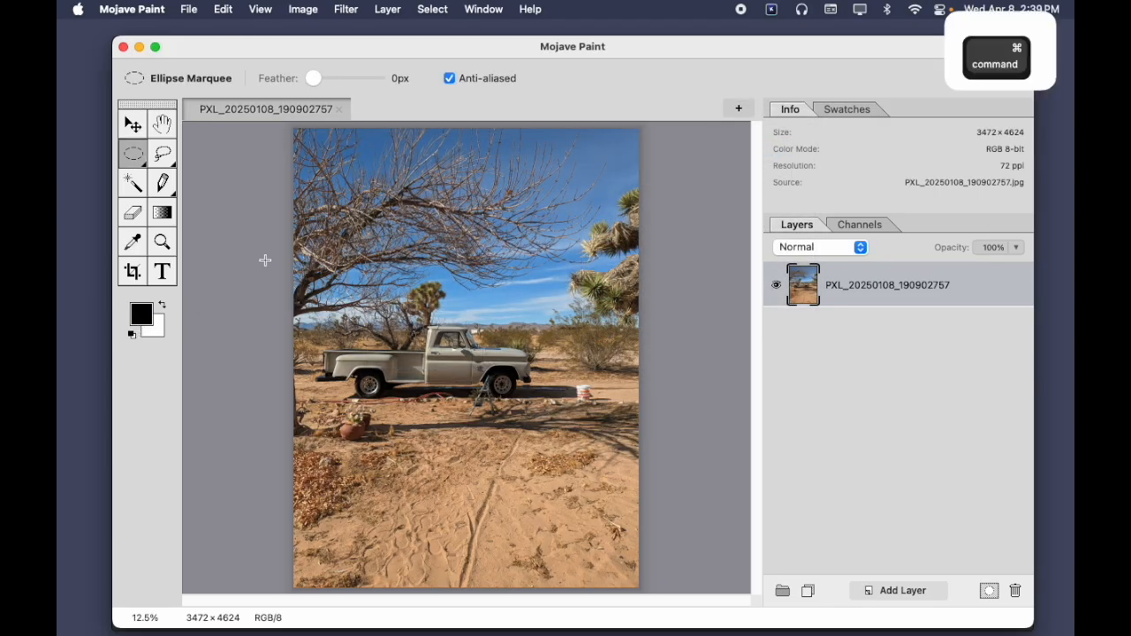
# Switch to Activity Monitor and reposition its window to compare the memory use of Affinity Photo 2 and Mojave Paint.
pyautogui.press('super+Tab')
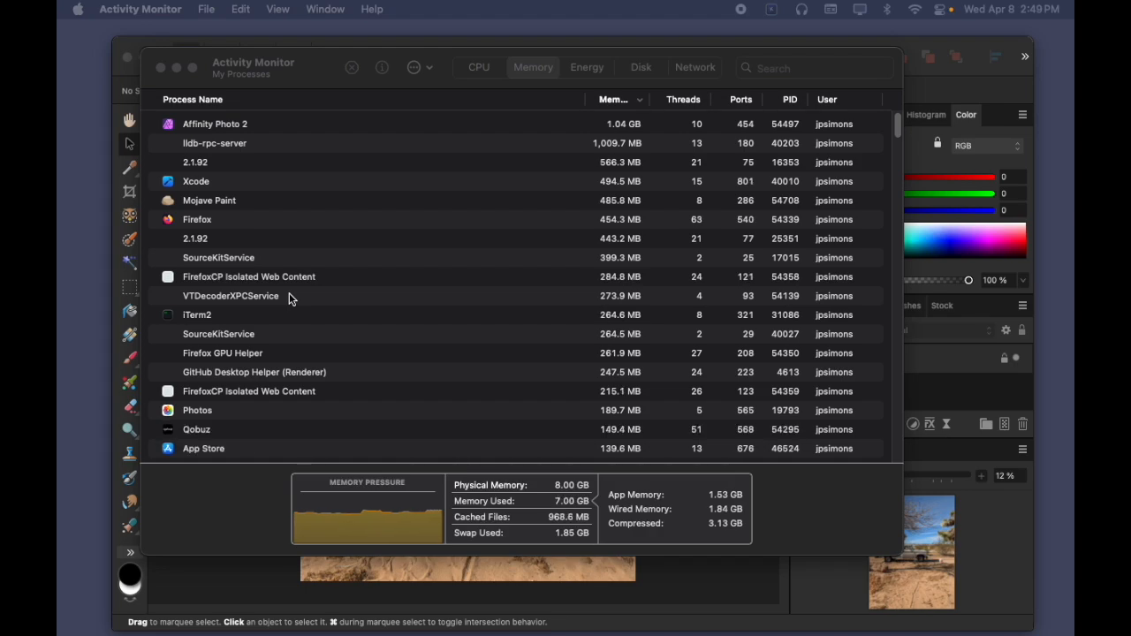
pyautogui.moveTo(313, 61); pyautogui.dragTo(277, 48)
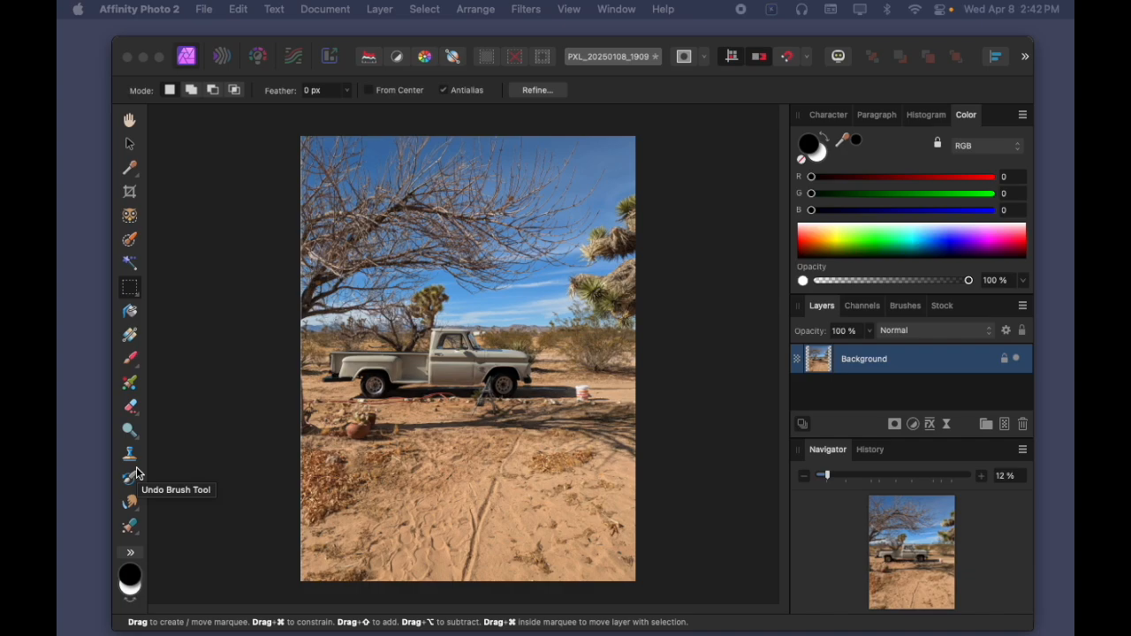
# Switch to Mojave Paint and activate the Type tool.
pyautogui.press('super+Tab')
pyautogui.press('super+Tab')
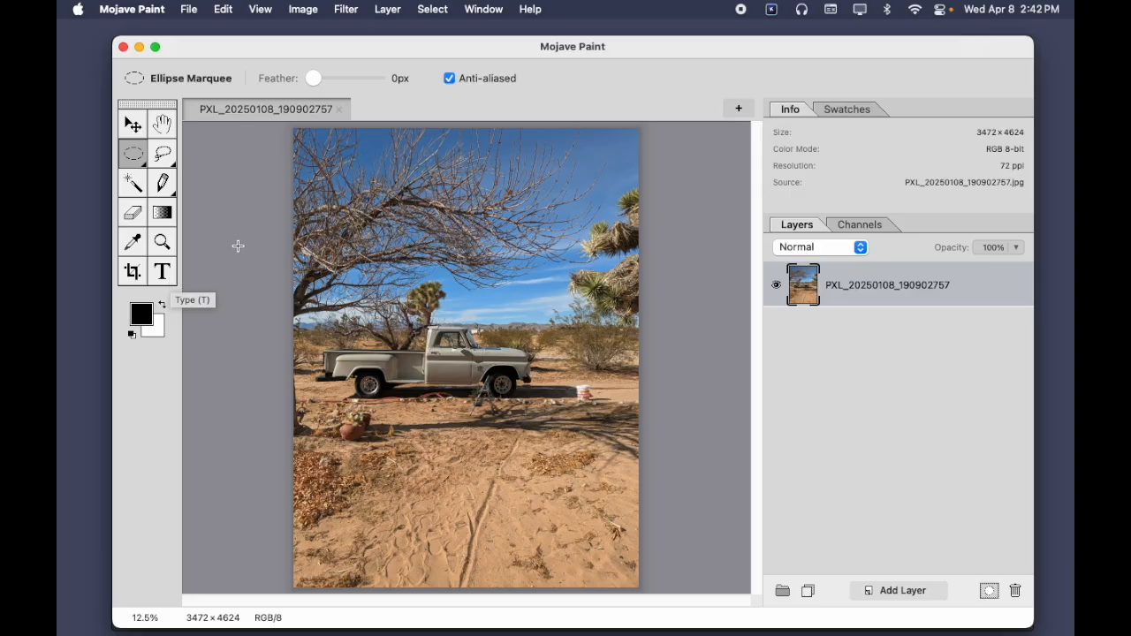
pyautogui.click(164, 273)
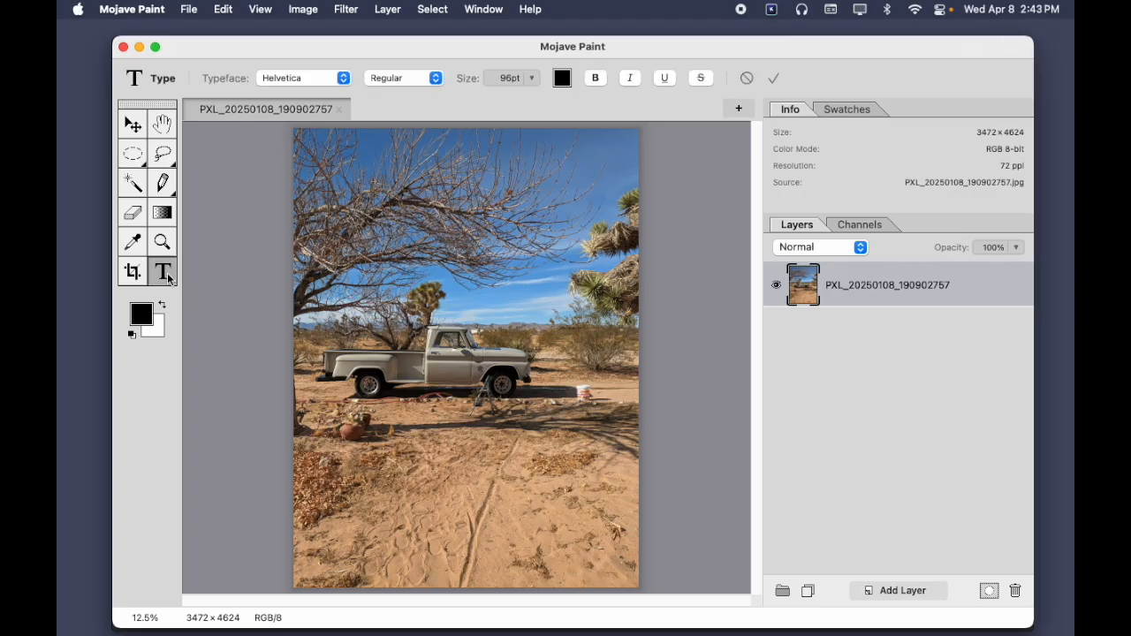
# Switch to Affinity Photo 2 and look through its overflow tools to find where the text tools are kept.
pyautogui.press('super+Tab')
pyautogui.press('super+Tab')
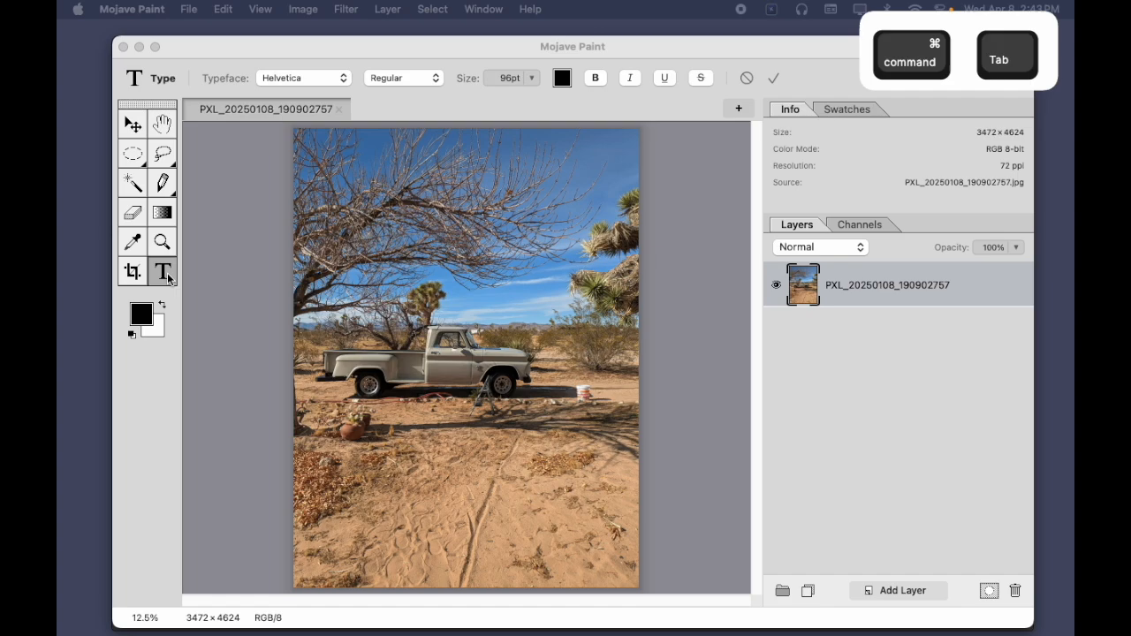
pyautogui.press('super+Tab')
pyautogui.press('super+Tab')
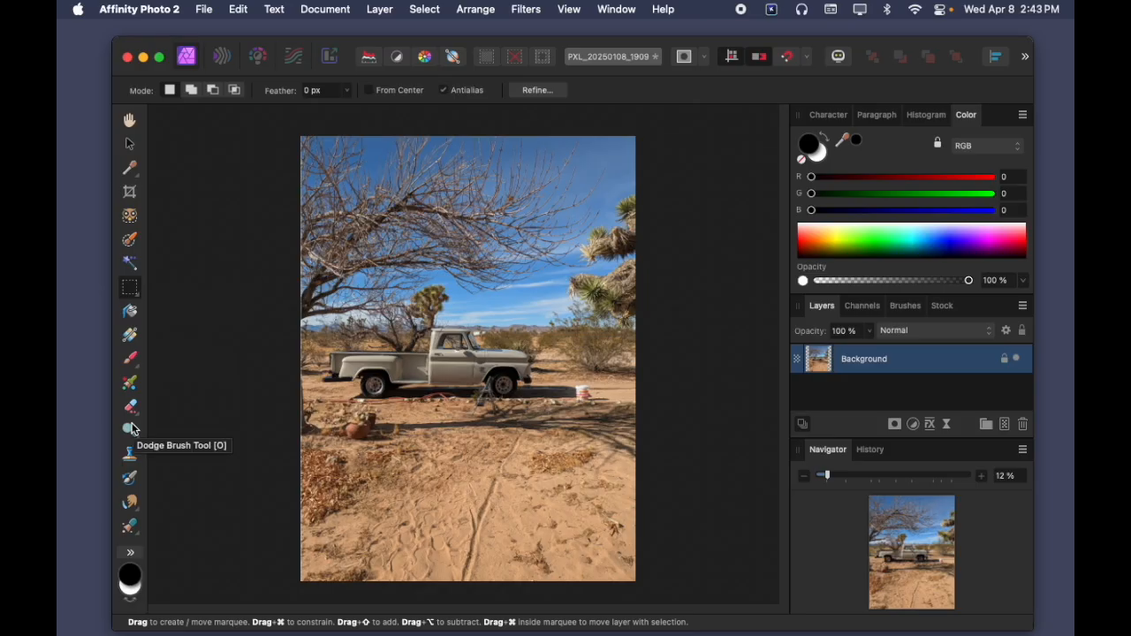
pyautogui.click(132, 554)
pyautogui.moveTo(217, 607)
pyautogui.moveTo(210, 553)
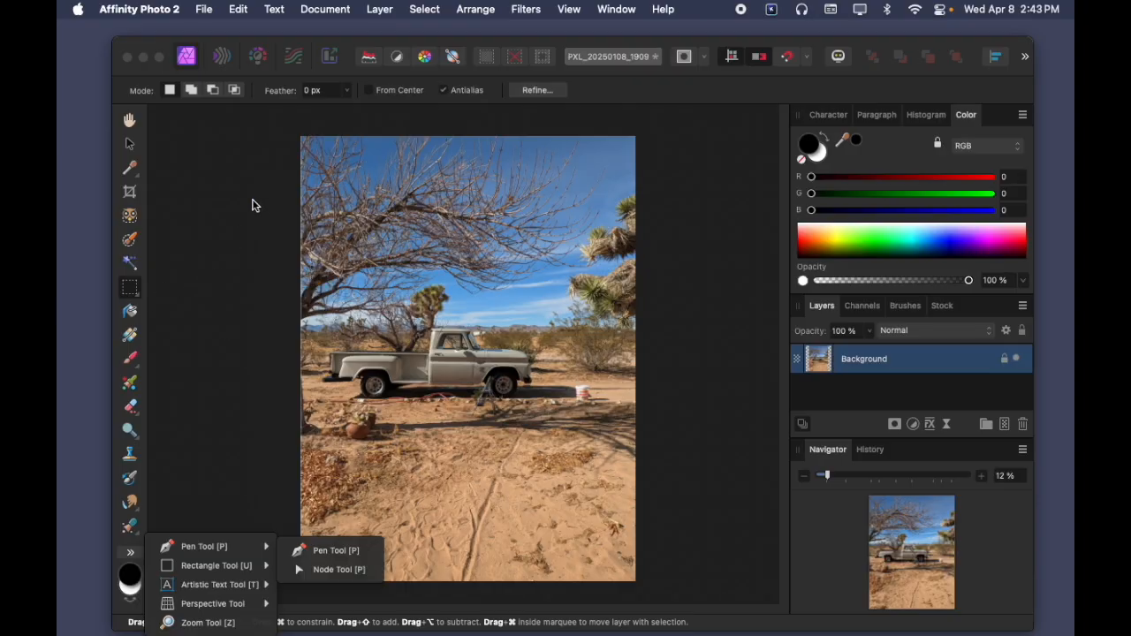
pyautogui.click(661, 46)
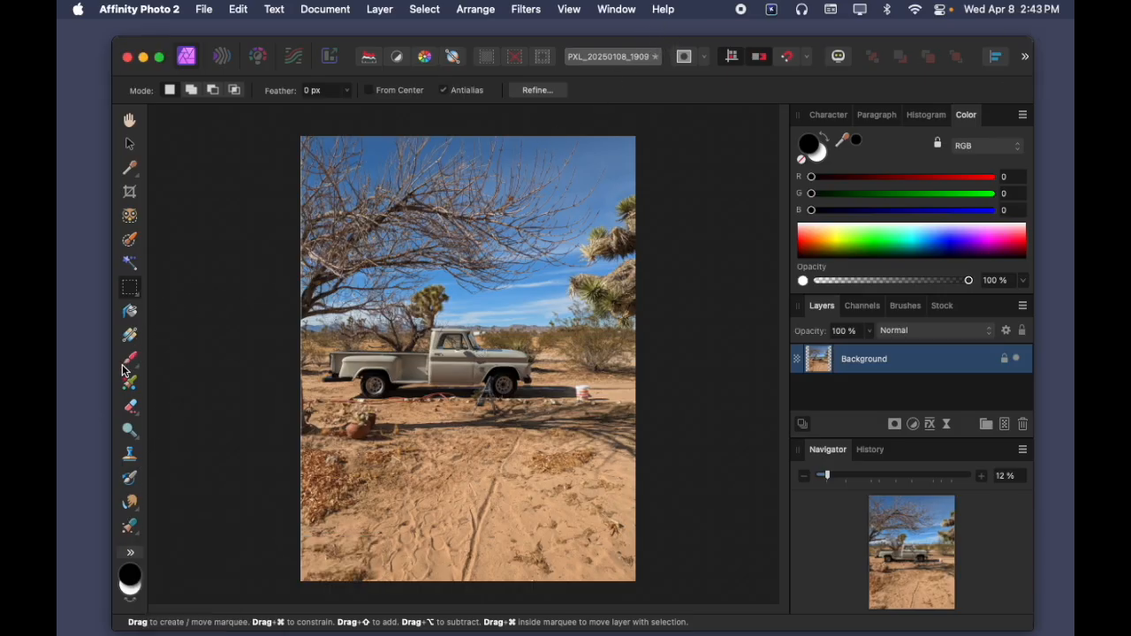
# Add the artistic text "Alpha" at about 955 pt across the sky above the truck.
pyautogui.click(131, 552)
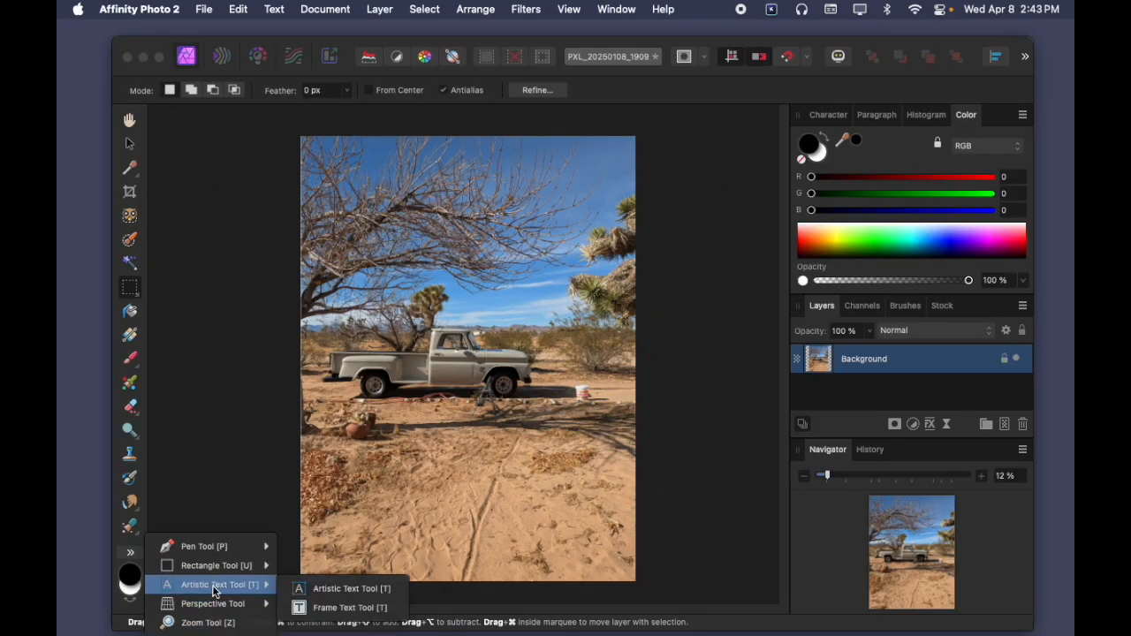
pyautogui.click(366, 589)
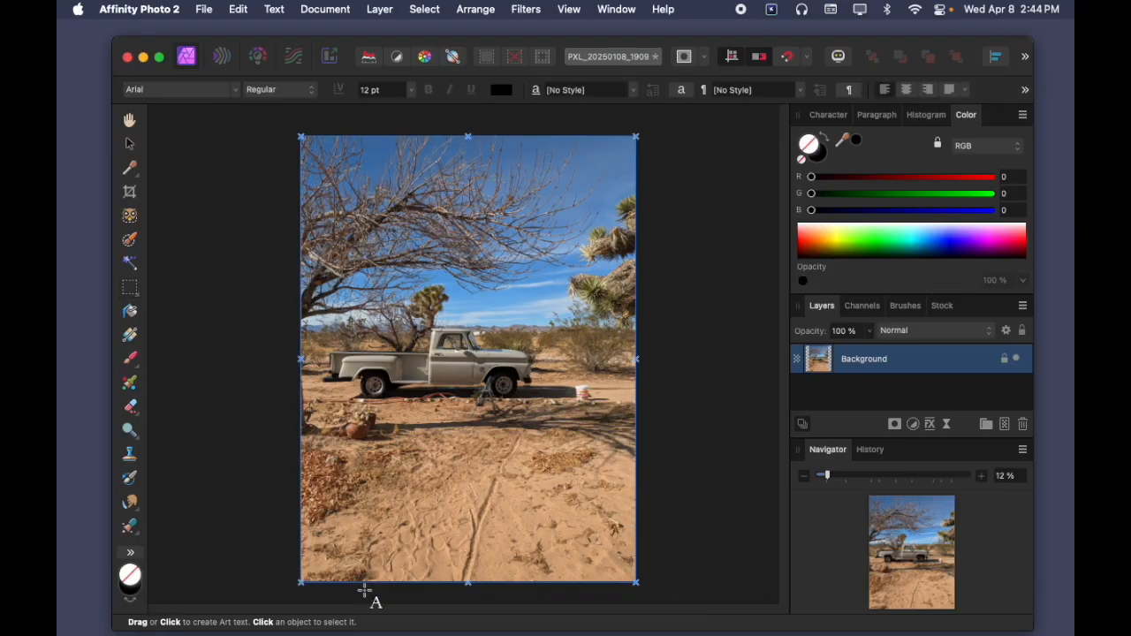
pyautogui.click(369, 231)
pyautogui.moveTo(370, 232); pyautogui.dragTo(440, 310)
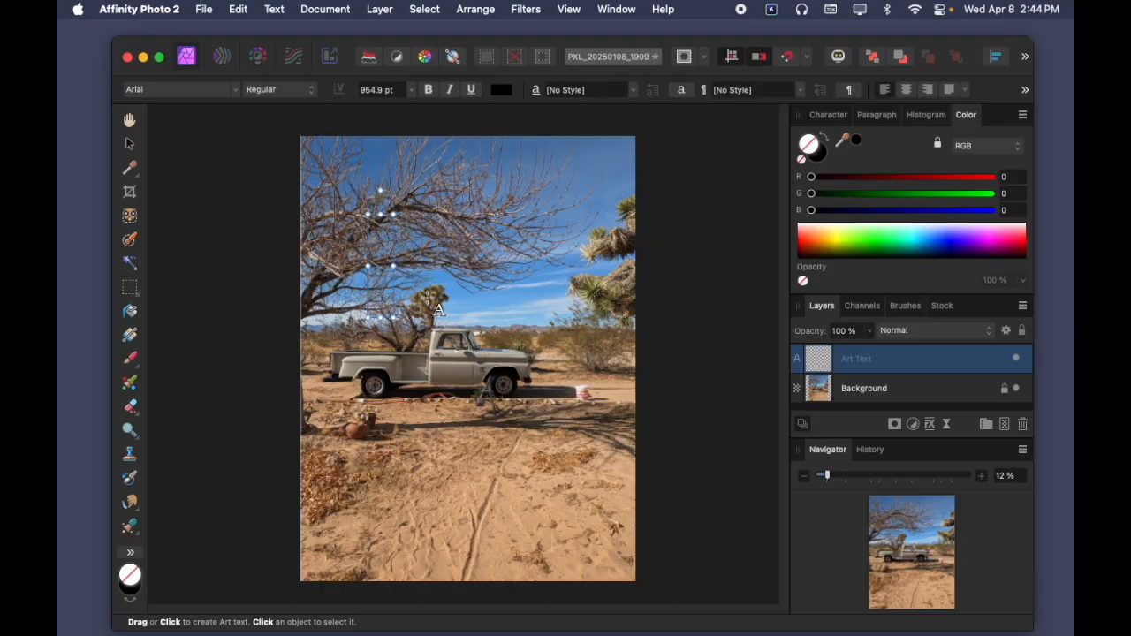
pyautogui.write('Alpha')
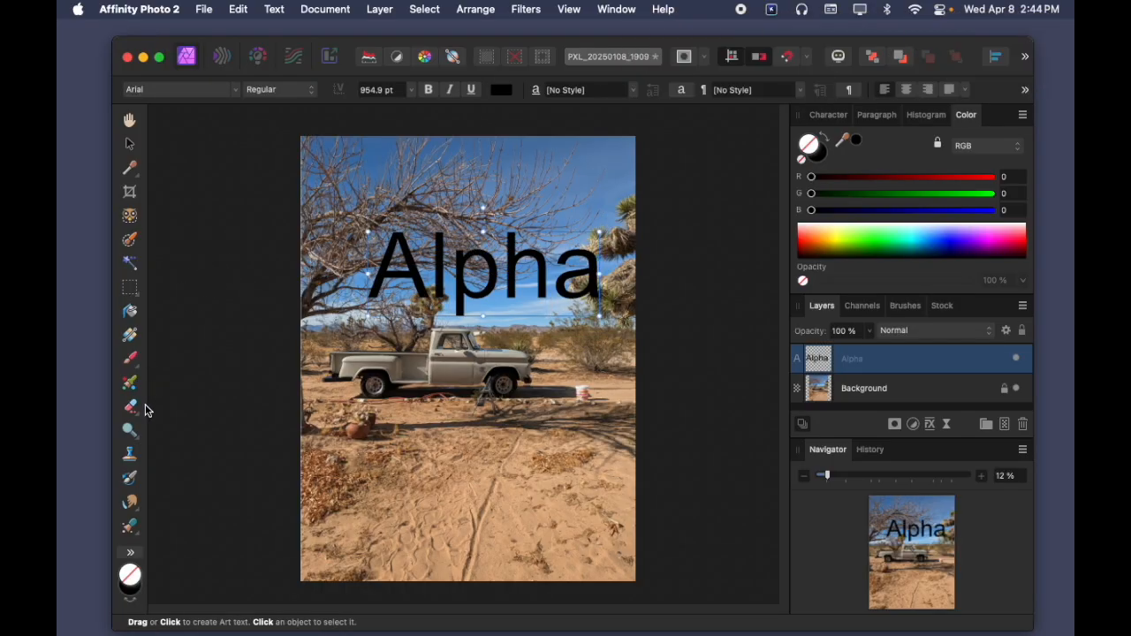
# Add a second artistic text "Beta" at about 1062 pt over the ground below the truck.
pyautogui.click(130, 553)
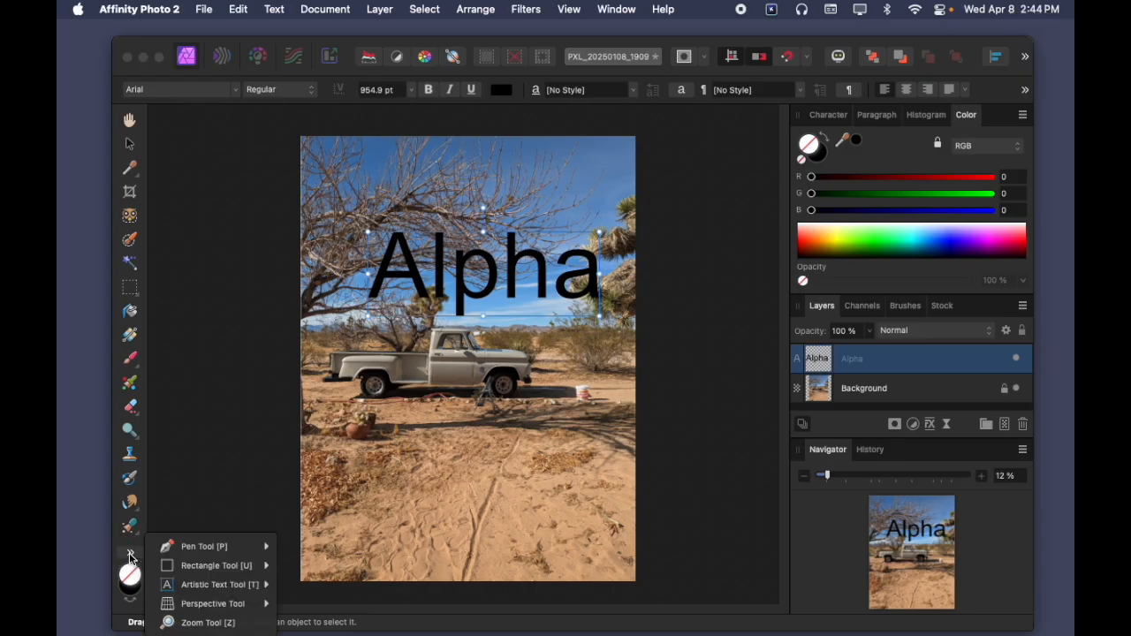
pyautogui.moveTo(277, 591)
pyautogui.click(334, 590)
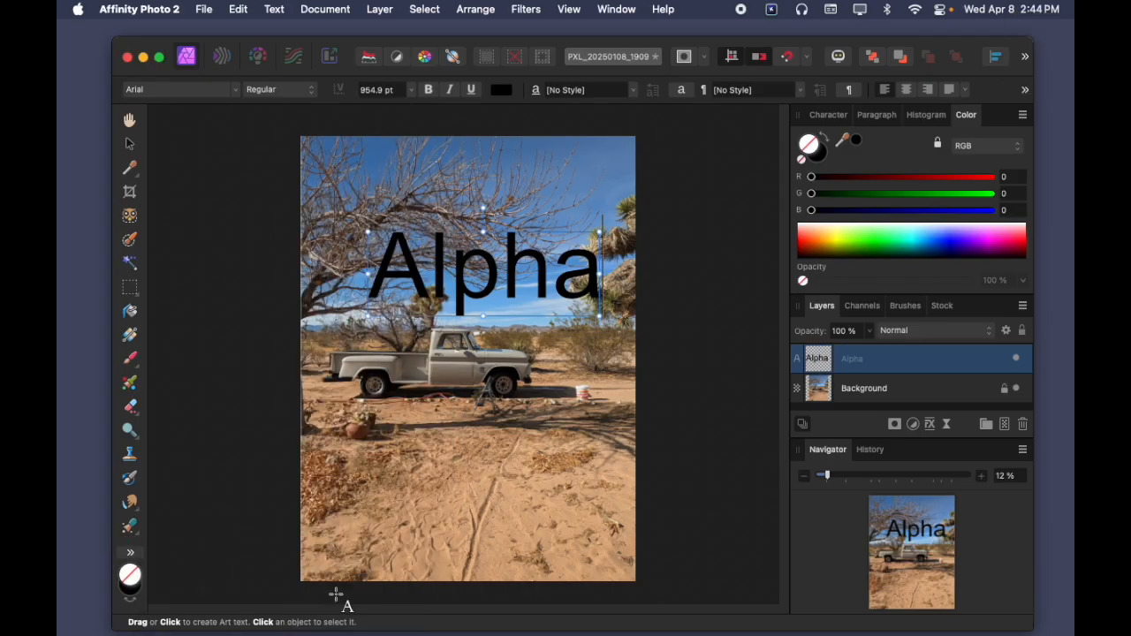
pyautogui.click(382, 412)
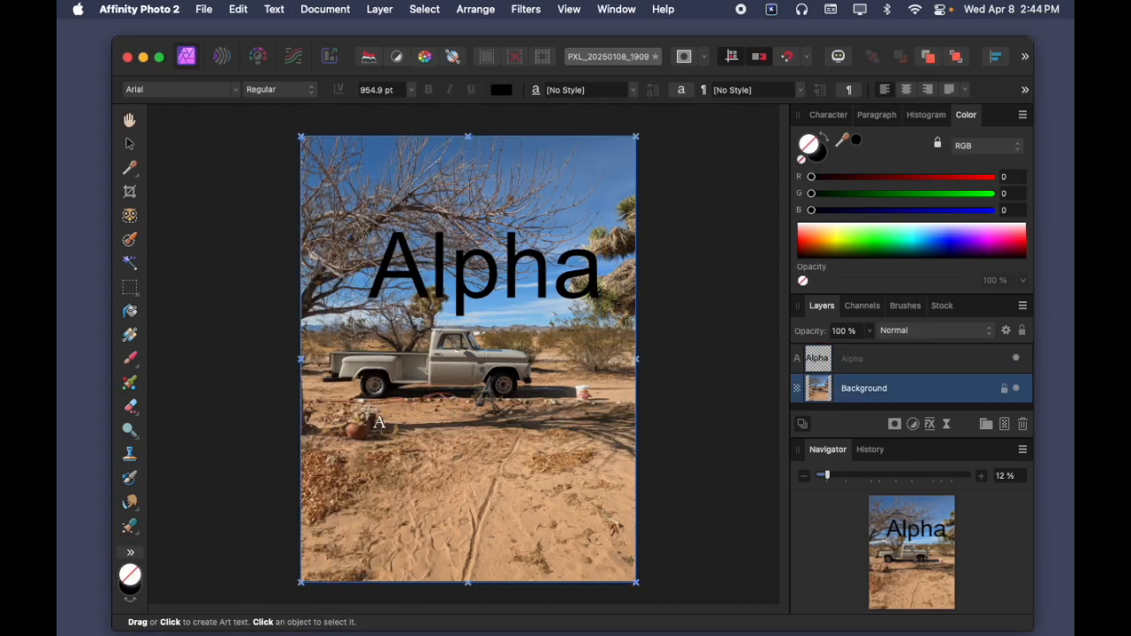
pyautogui.moveTo(362, 389); pyautogui.dragTo(411, 461)
pyautogui.write('Beta')
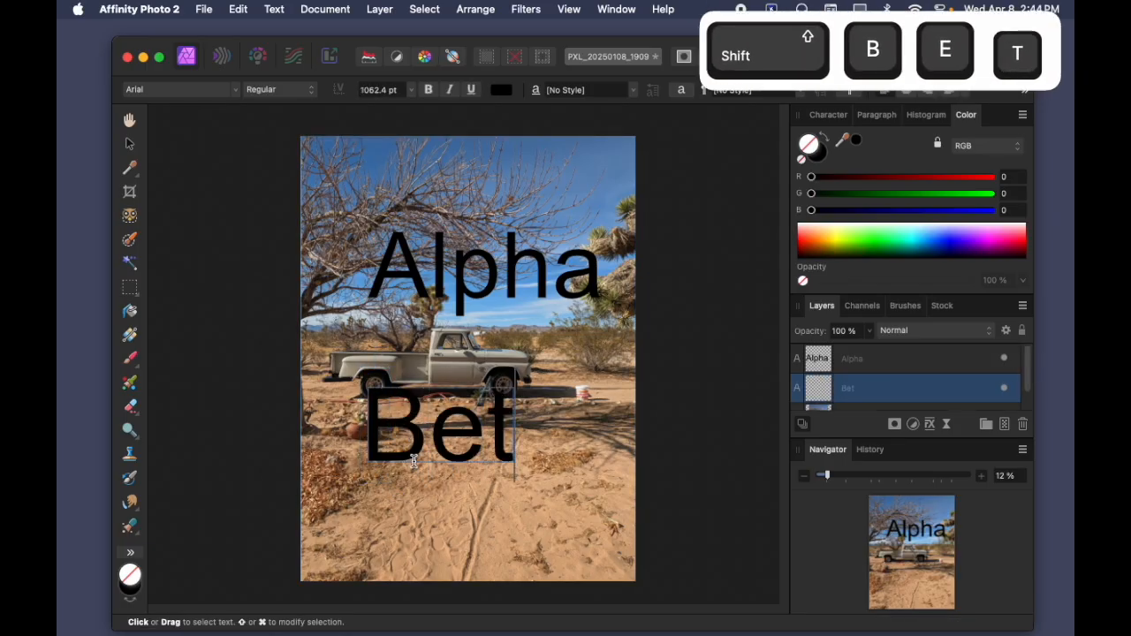
# Finish editing the "Beta" text and select the Alpha and Beta text layers in turn with the Move tool.
pyautogui.click(130, 144)
pyautogui.click(898, 365)
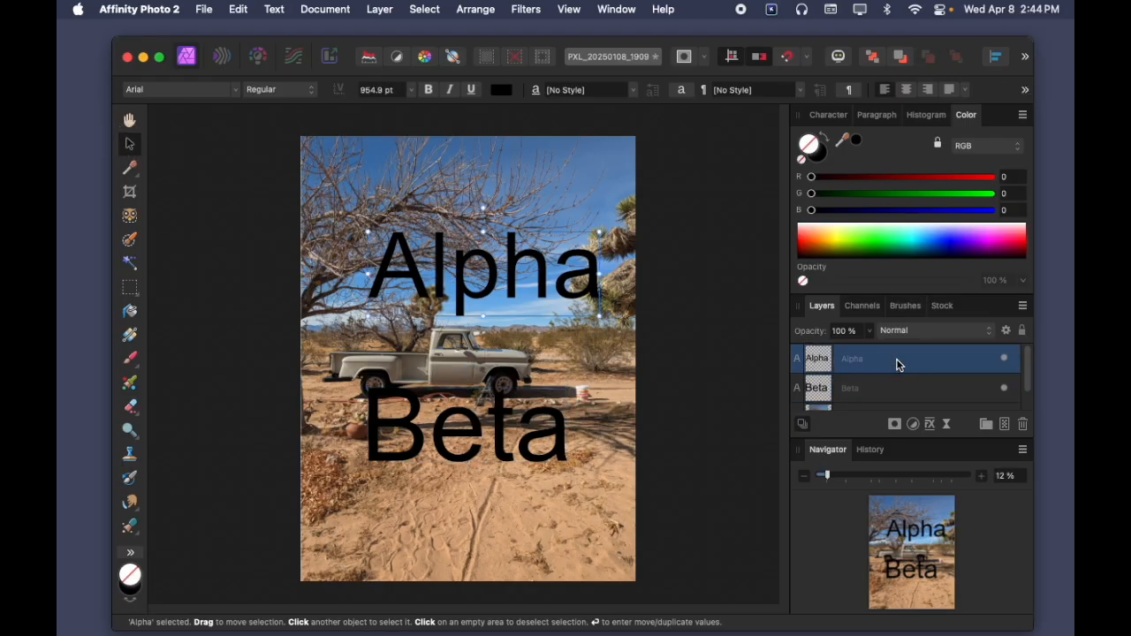
pyautogui.click(869, 388)
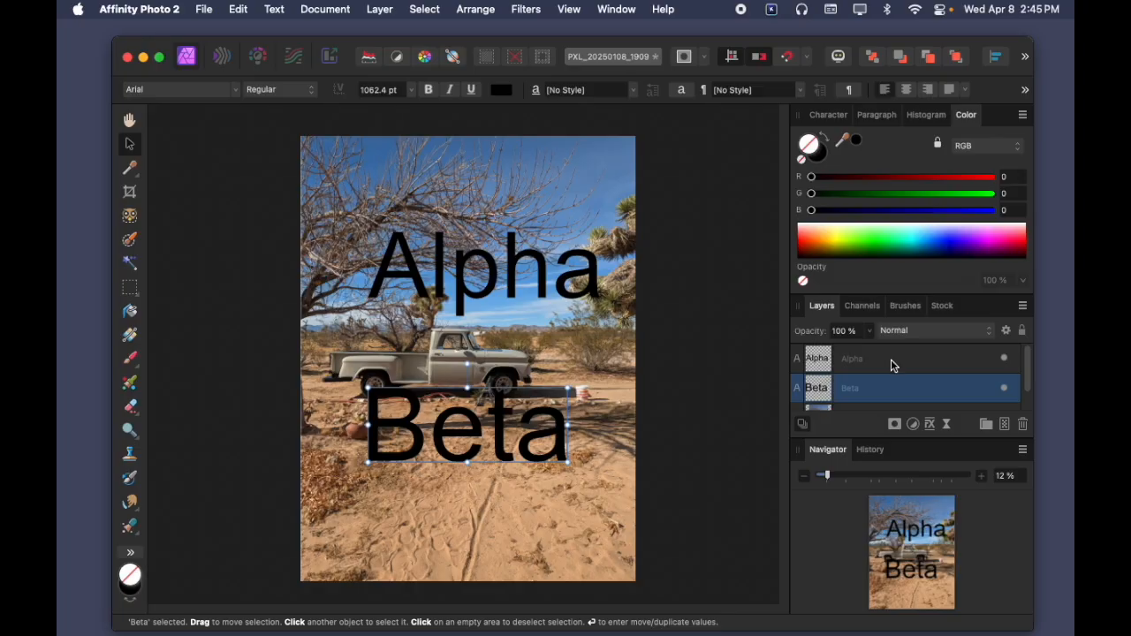
pyautogui.click(891, 358)
pyautogui.click(894, 389)
pyautogui.click(891, 368)
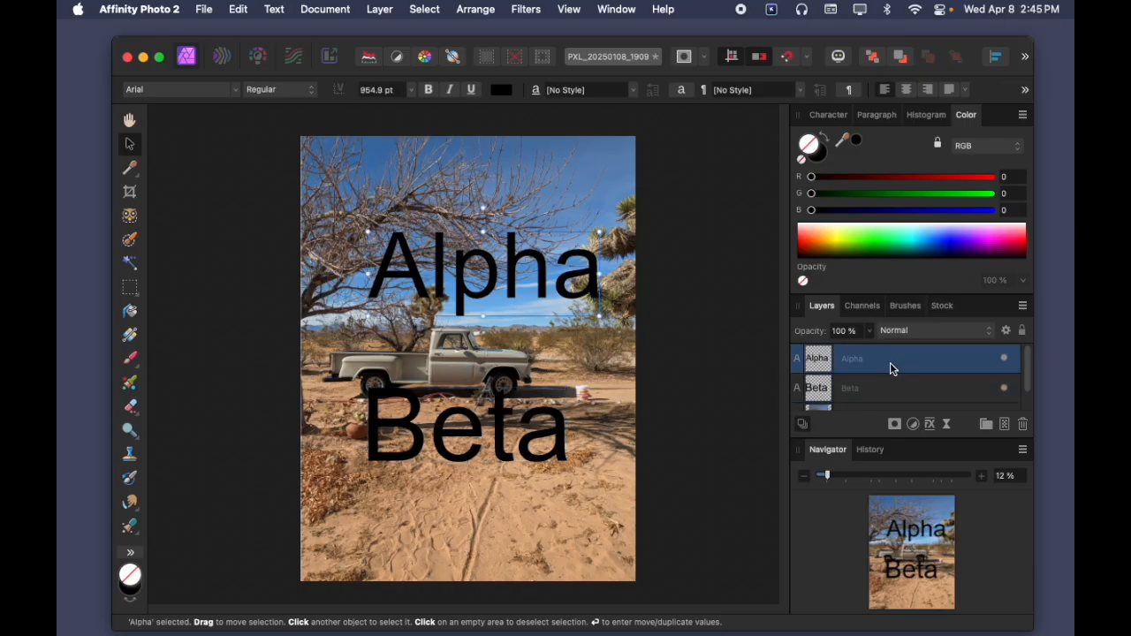
# Switch to Mojave Paint and set the Type tool's font size to 302 pt, cancelling any text entry already started.
pyautogui.press('super+Tab')
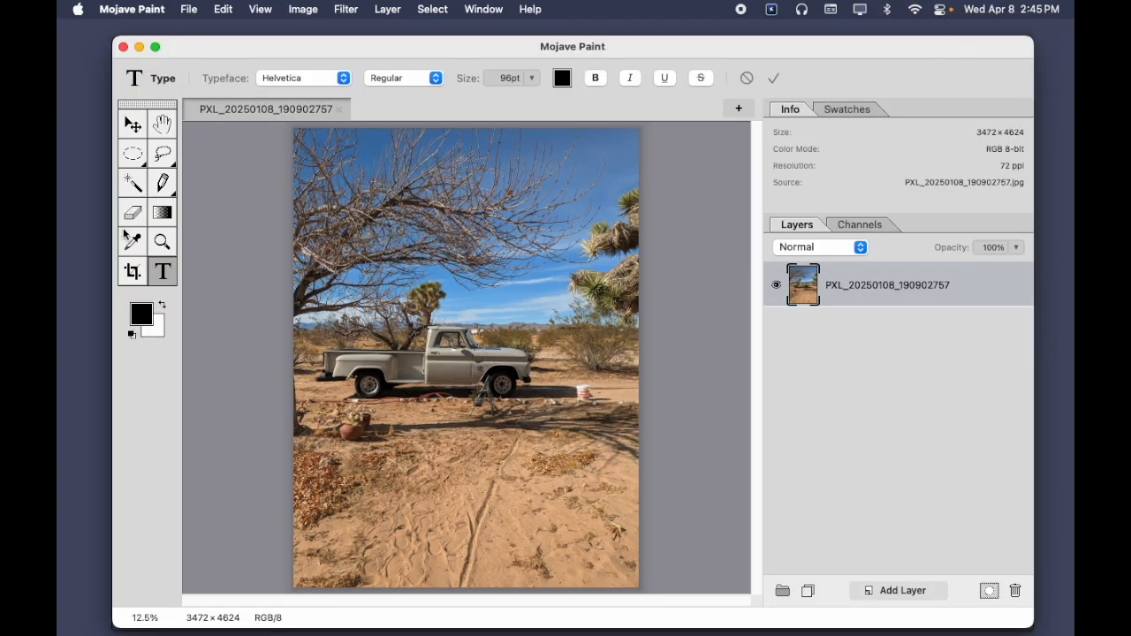
pyautogui.click(167, 247)
pyautogui.click(164, 269)
pyautogui.click(372, 267)
pyautogui.click(530, 79)
pyautogui.moveTo(469, 106); pyautogui.dragTo(506, 108)
pyautogui.click(168, 275)
pyautogui.hotkey('shift', 'a')
pyautogui.press('Escape')
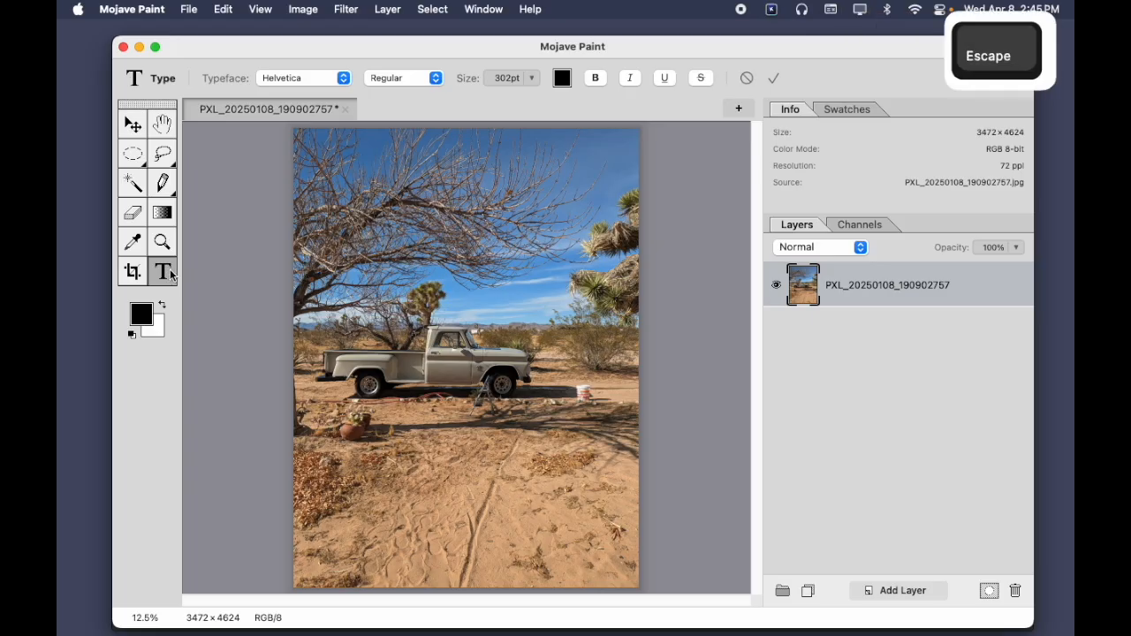
# Add the text "Alpha" to the sky above the truck and enlarge it to 496 pt.
pyautogui.click(383, 250)
pyautogui.write('Alpha')
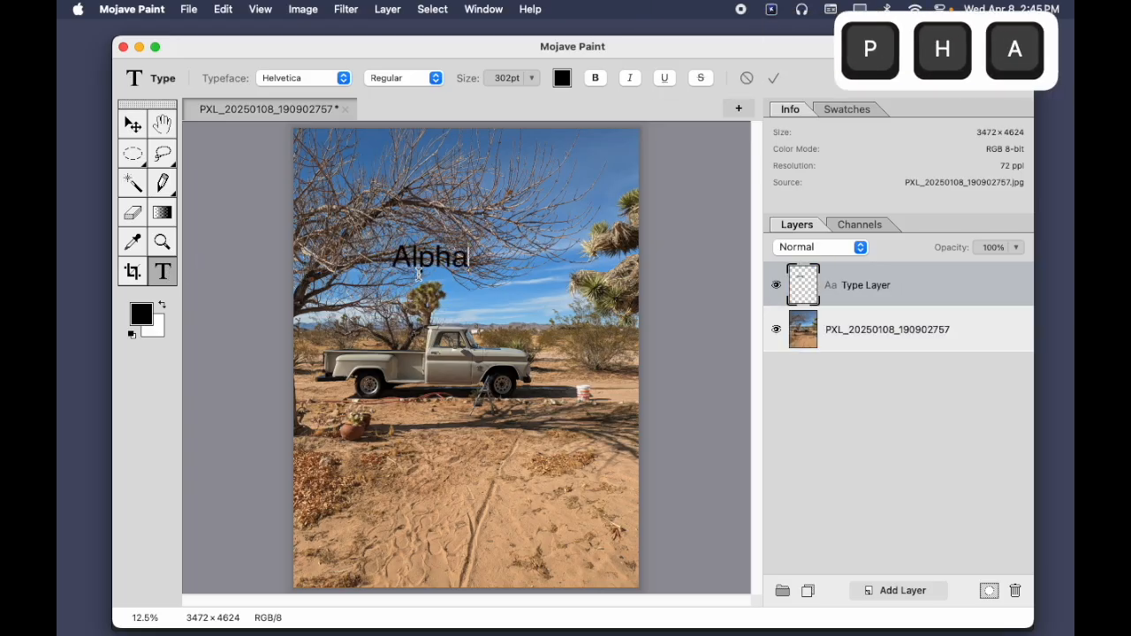
pyautogui.press('super+a')
pyautogui.click(532, 78)
pyautogui.moveTo(524, 111); pyautogui.dragTo(539, 110)
pyautogui.click(138, 265)
pyautogui.click(162, 271)
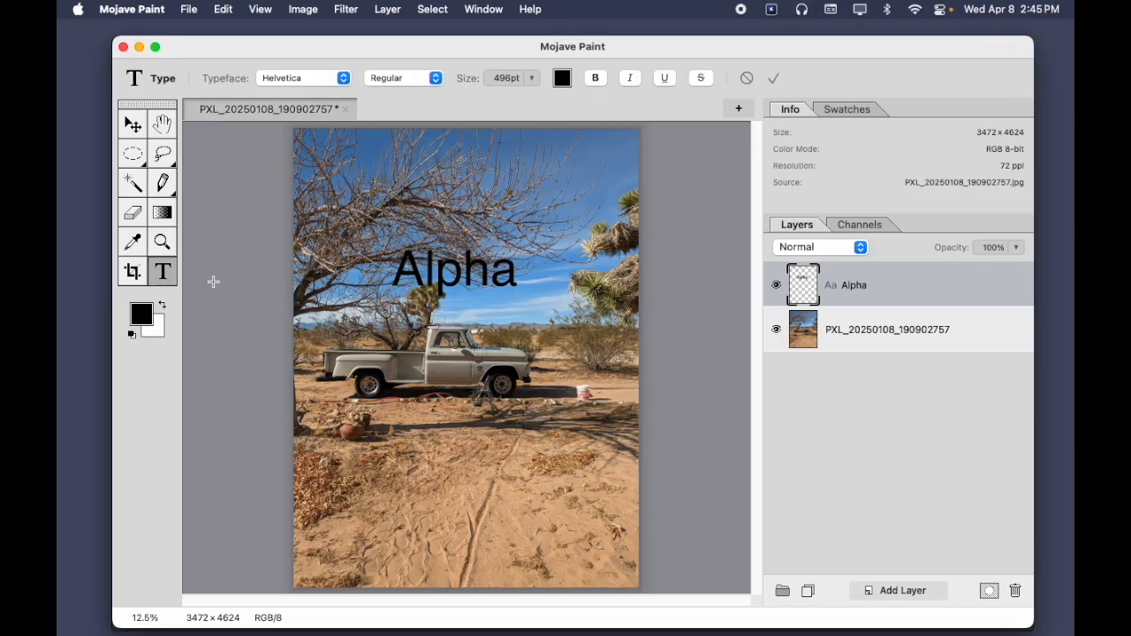
# Add a second text layer reading "Beta" at 496 pt, just below "Alpha" and over the truck's cab.
pyautogui.click(409, 340)
pyautogui.write('Beta')
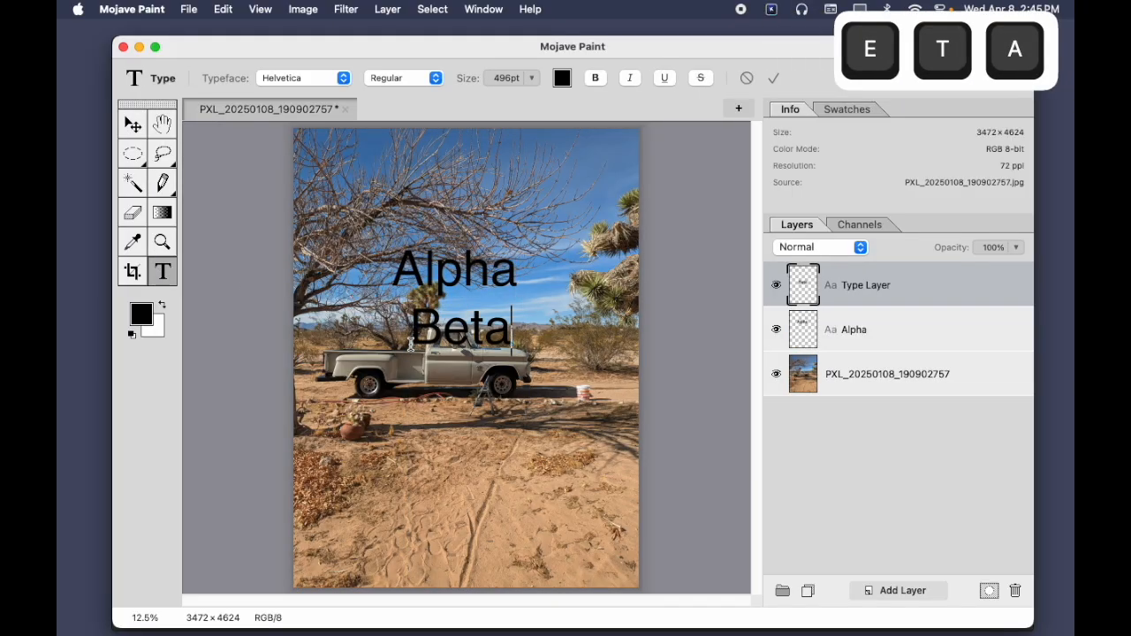
pyautogui.click(133, 271)
# Turn on Show Transform Controls for the Move tool and select the Alpha and Beta text layers in turn.
pyautogui.click(864, 328)
pyautogui.click(874, 285)
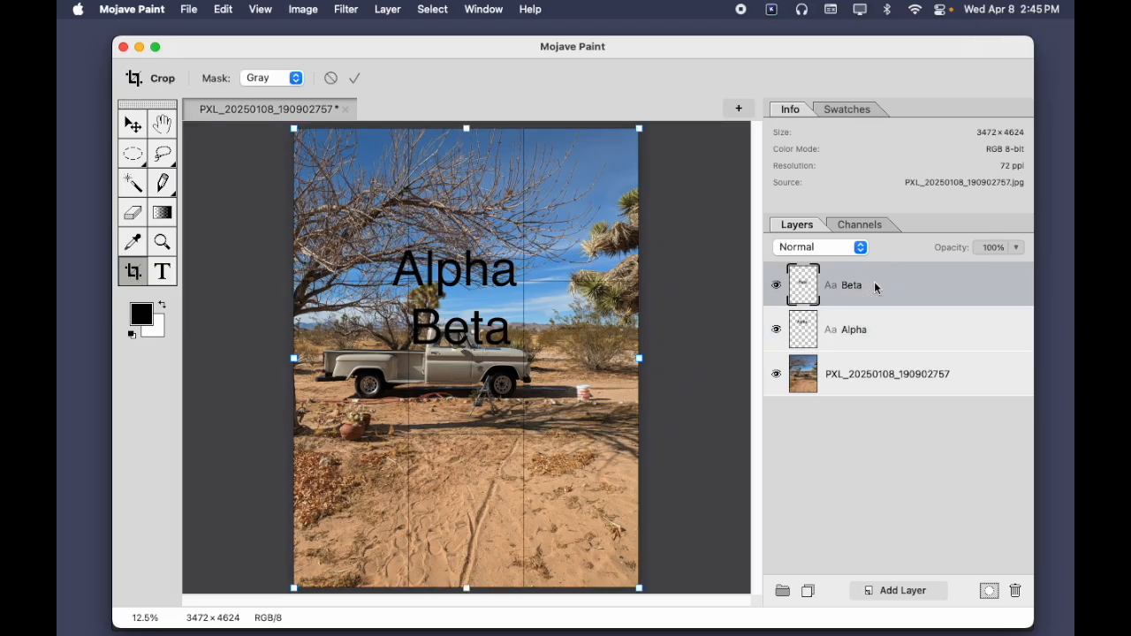
pyautogui.click(137, 130)
pyautogui.click(338, 80)
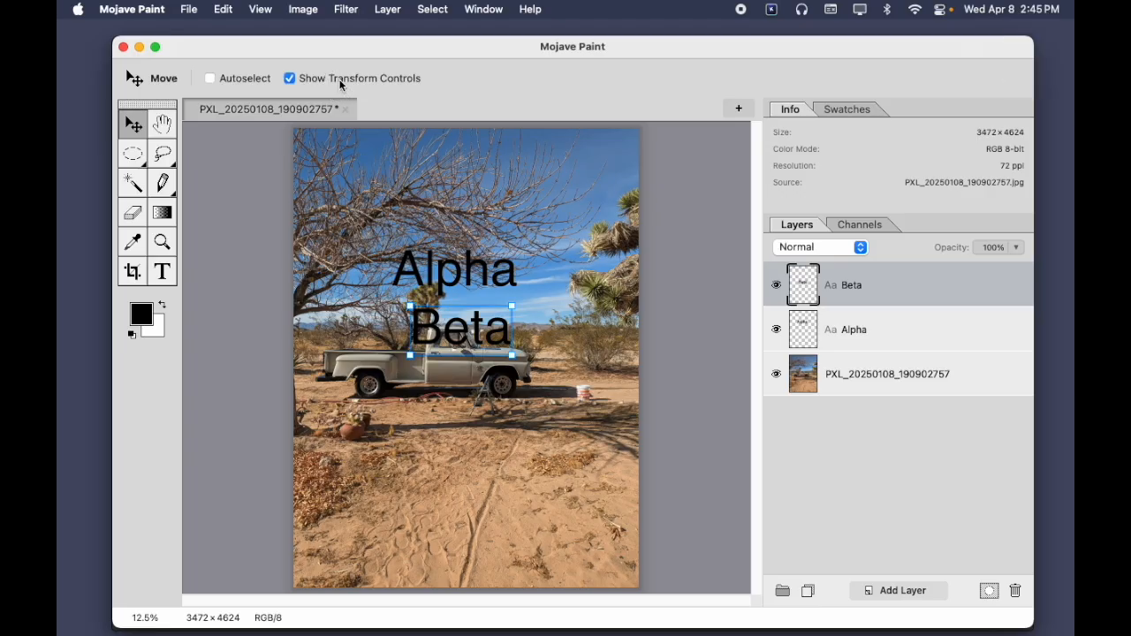
pyautogui.click(862, 329)
pyautogui.click(858, 294)
pyautogui.click(872, 322)
# Select the letters "lp" inside the "Alpha" text with the Type tool and try to switch to the Beta layer.
pyautogui.click(162, 270)
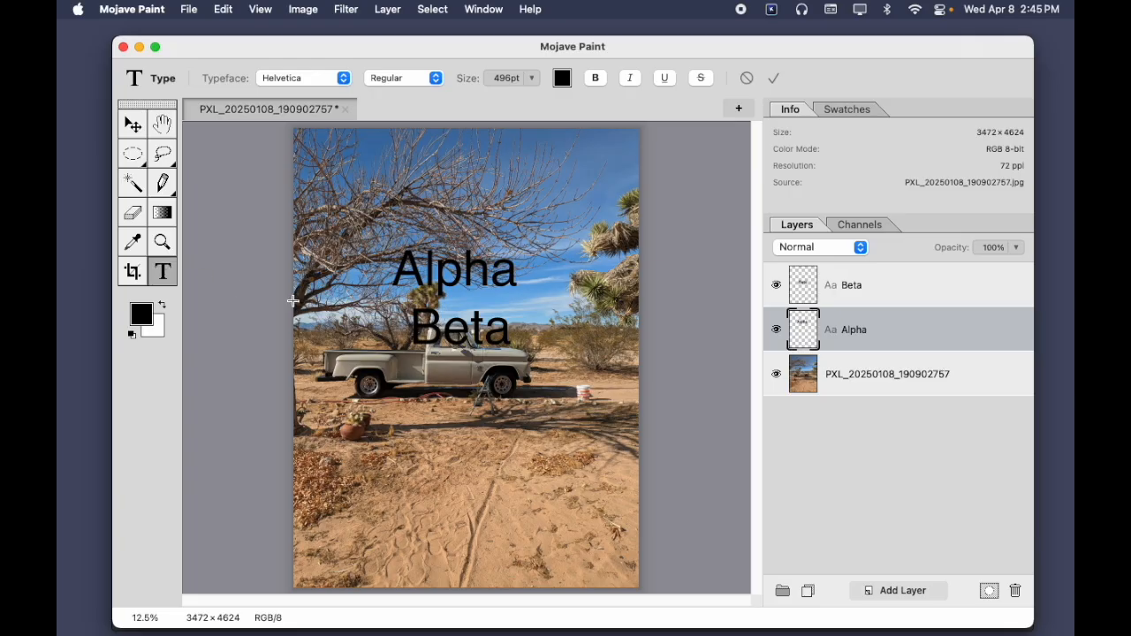
pyautogui.click(498, 273)
pyautogui.click(461, 274)
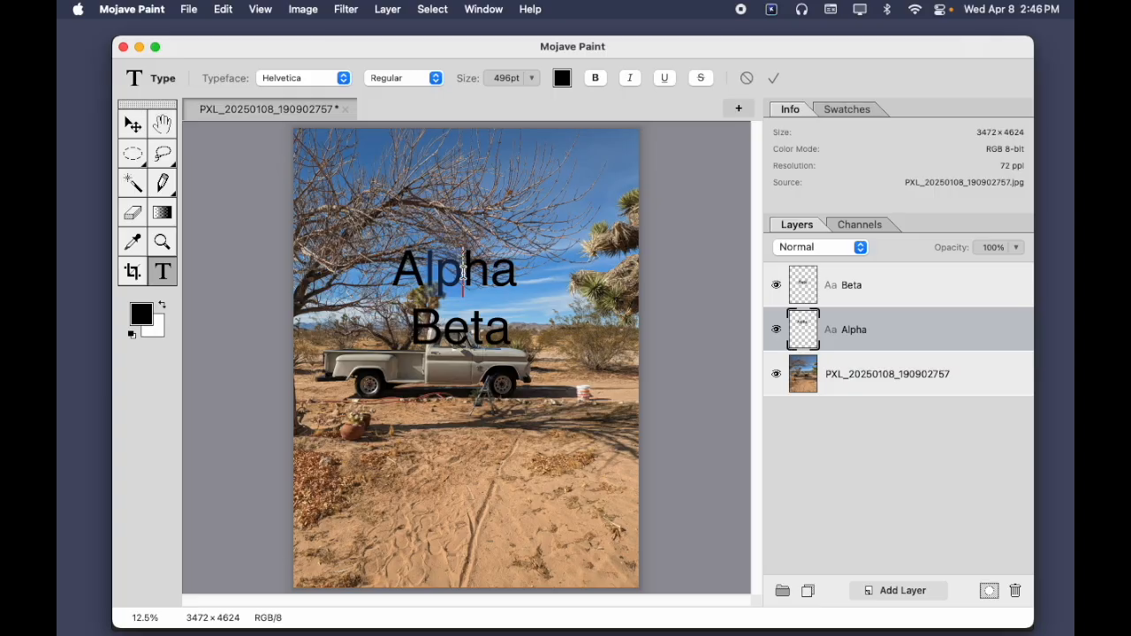
pyautogui.click(876, 283)
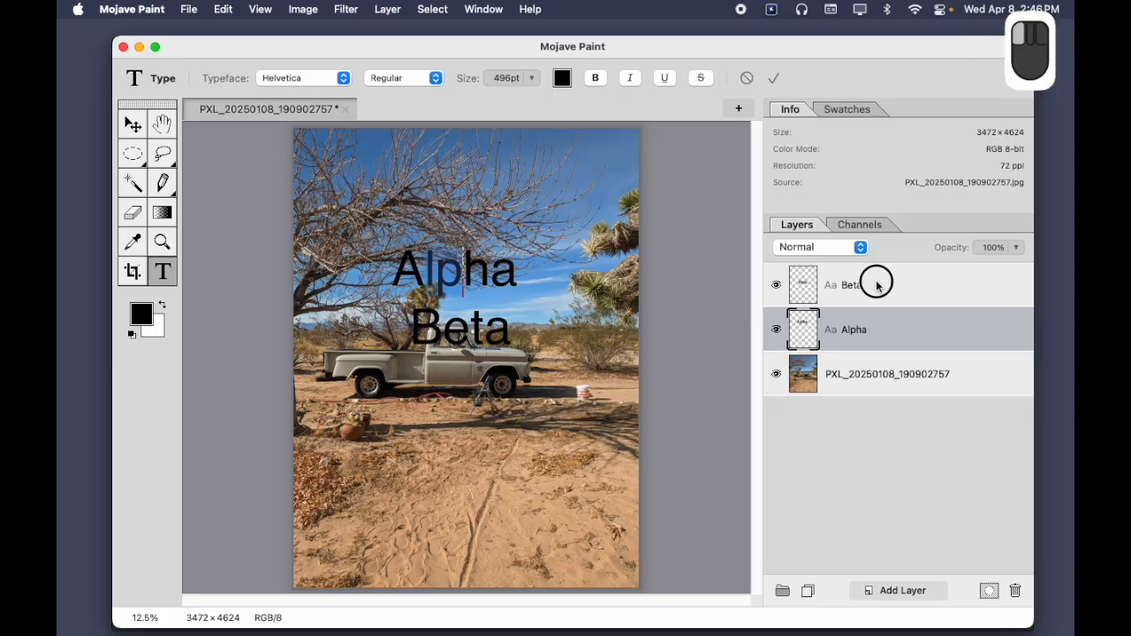
pyautogui.click(886, 330)
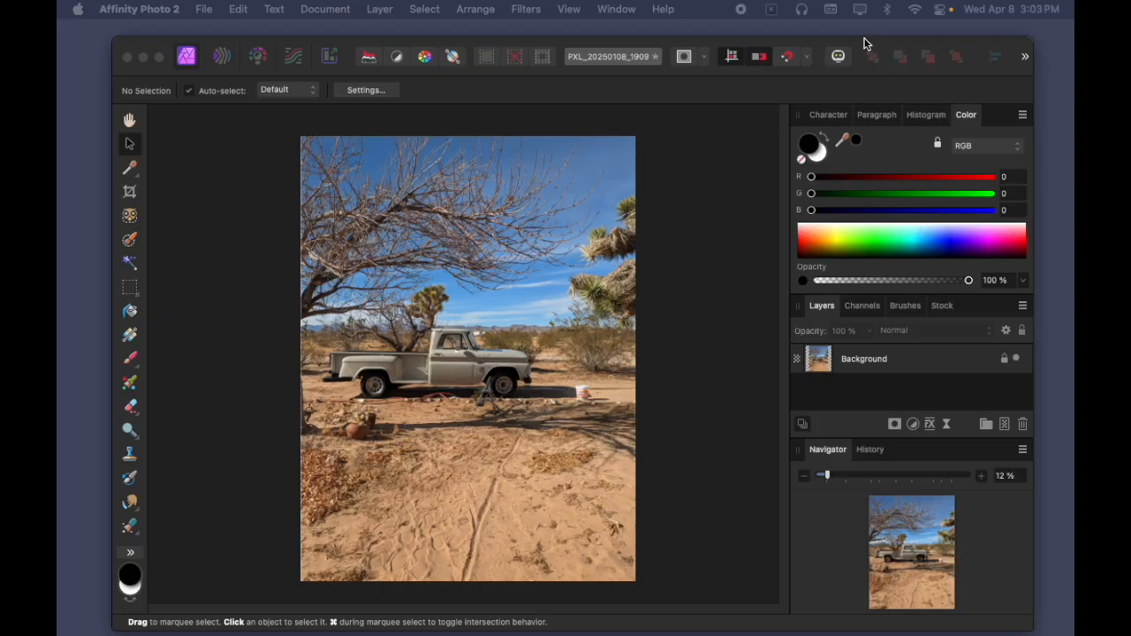
# Switch to Mojave Paint, select the photo layer and review the Image Size settings without changing them.
pyautogui.press('super+Tab')
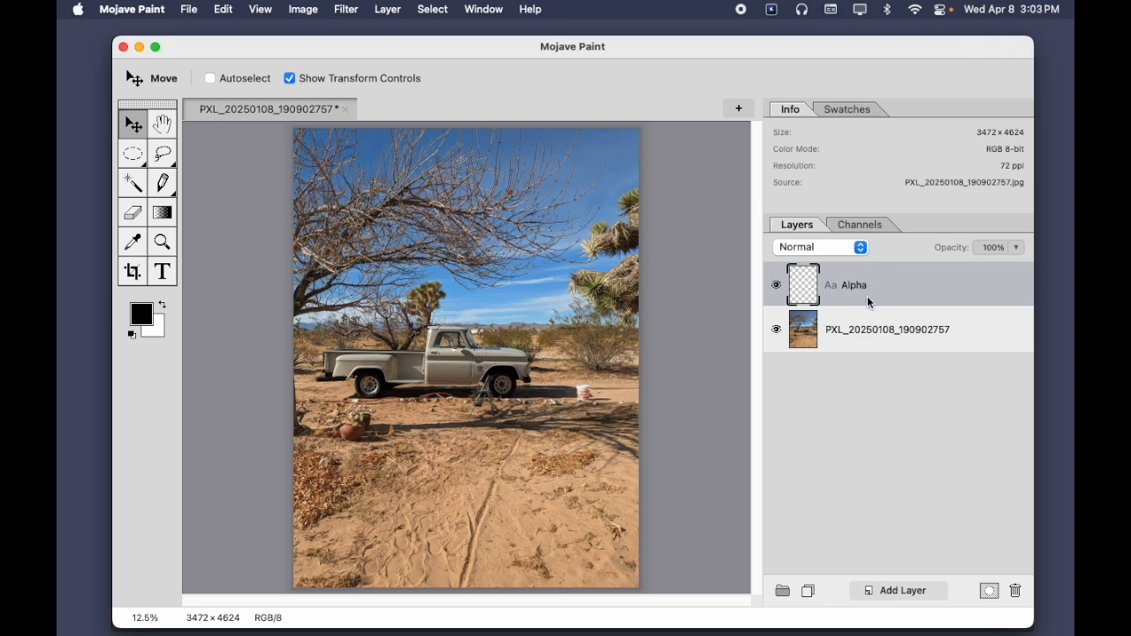
pyautogui.click(813, 330)
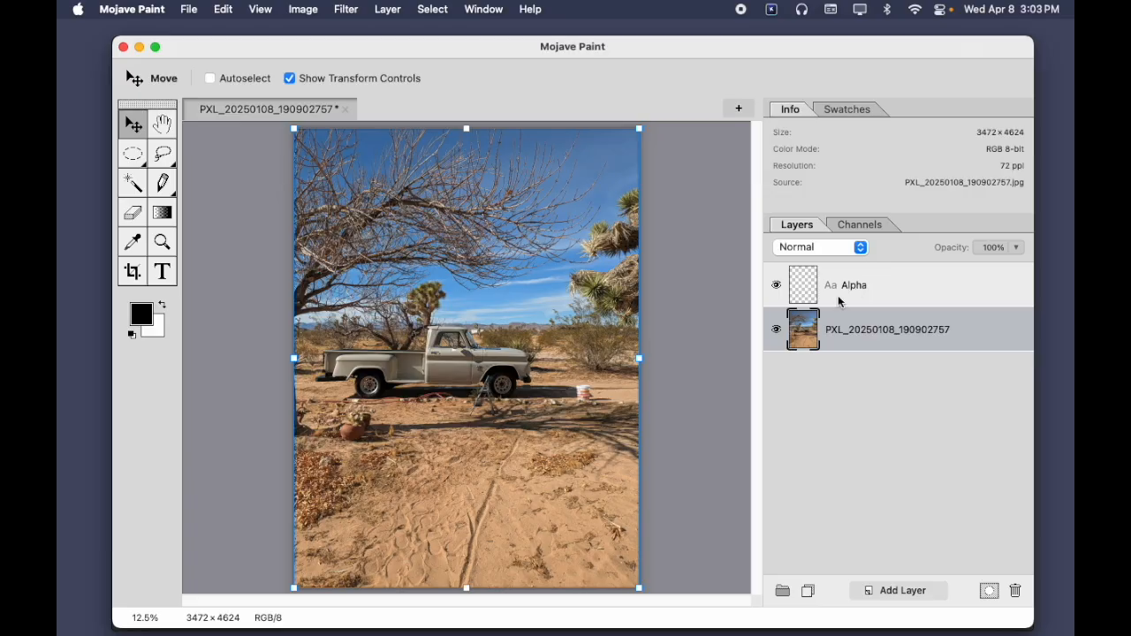
pyautogui.click(259, 9)
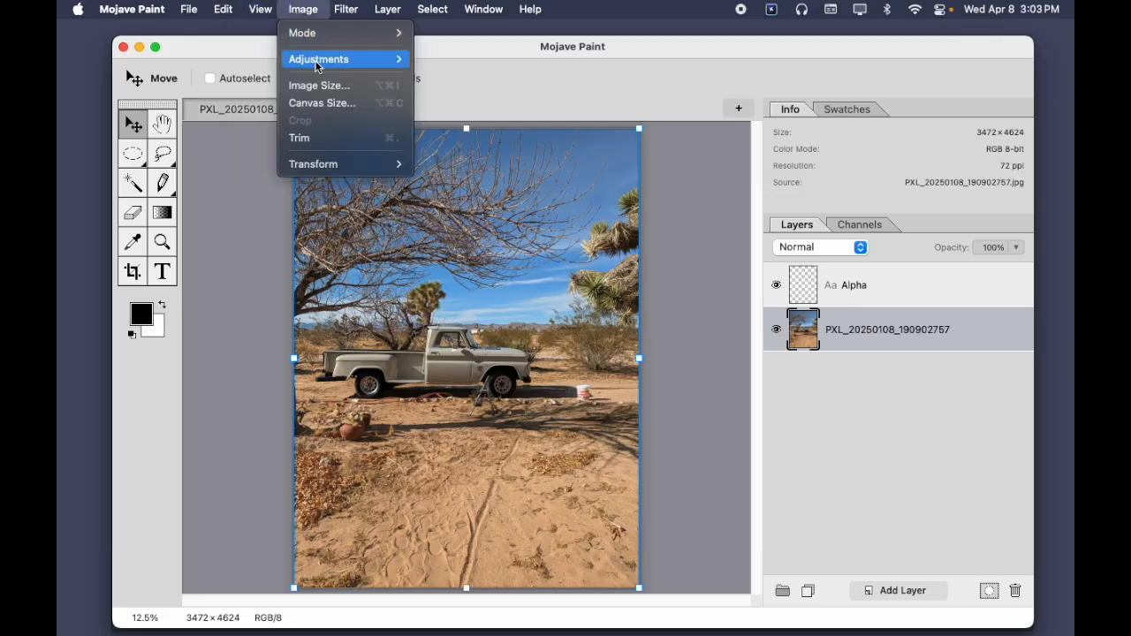
pyautogui.click(374, 86)
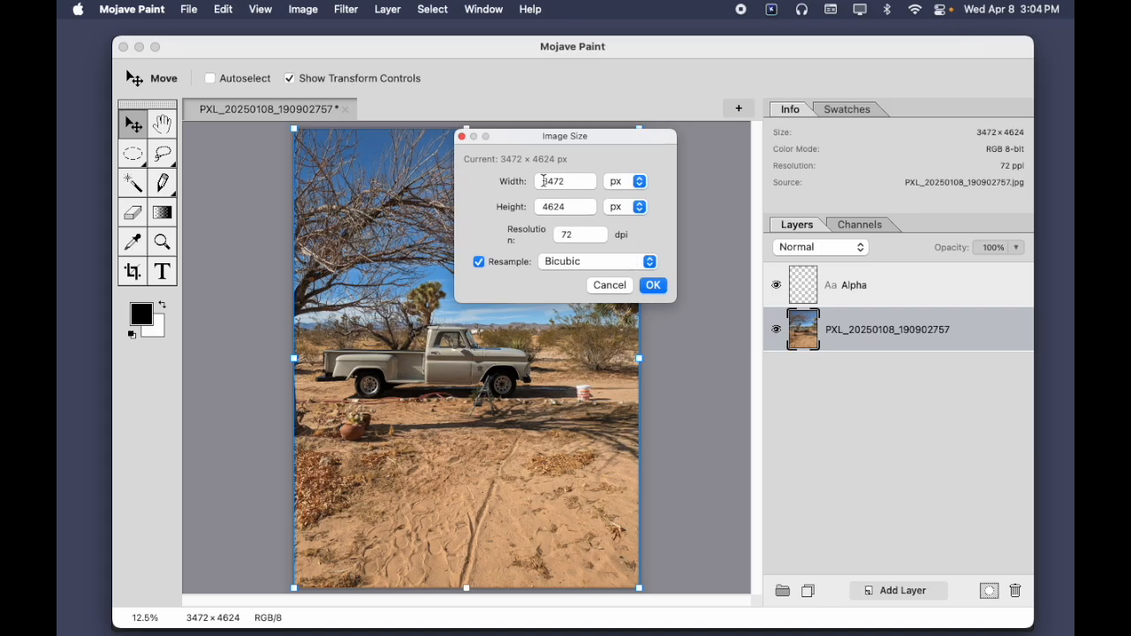
pyautogui.click(618, 284)
# Set the canvas height to 1000 px, keeping the width of 3472 px and the centre anchor.
pyautogui.click(301, 8)
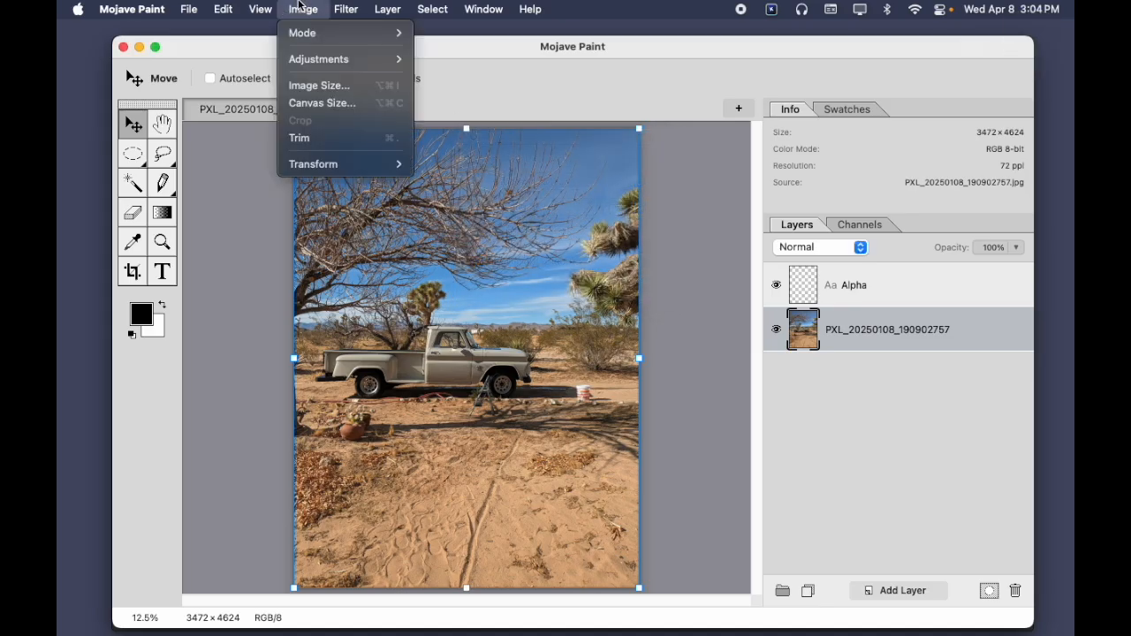
pyautogui.click(321, 101)
pyautogui.click(585, 170)
pyautogui.click(594, 195)
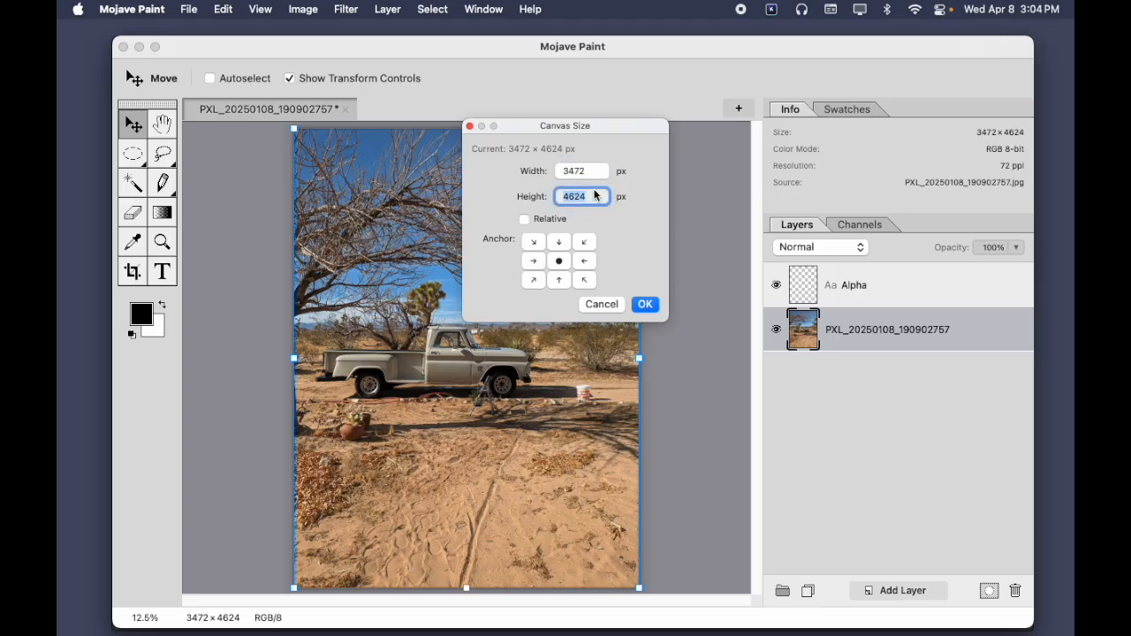
pyautogui.write('1000')
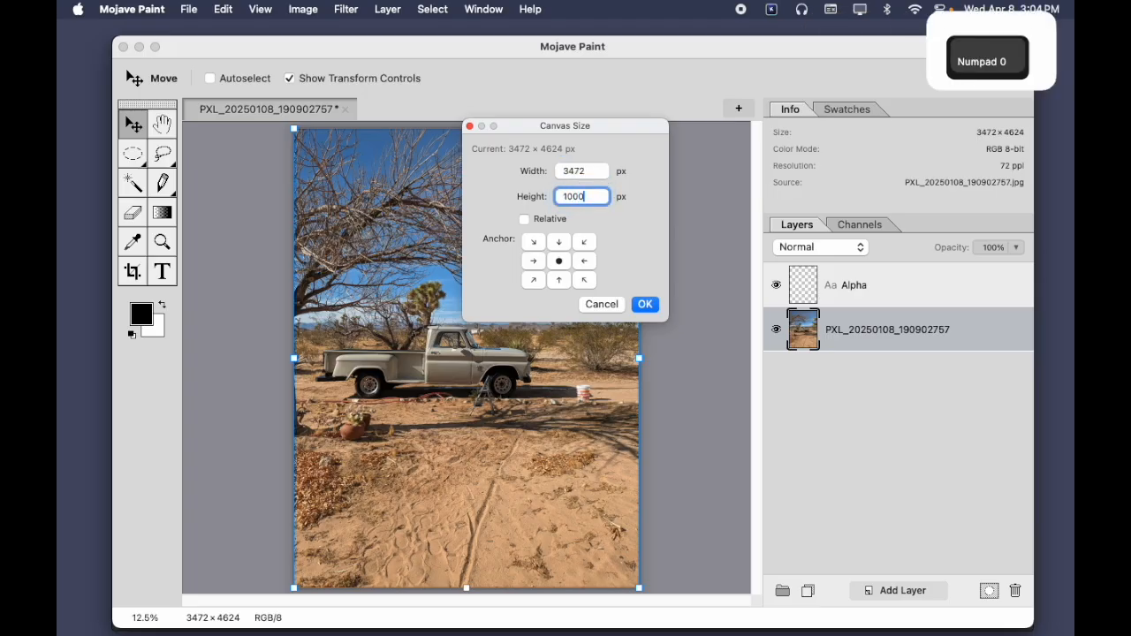
pyautogui.click(645, 305)
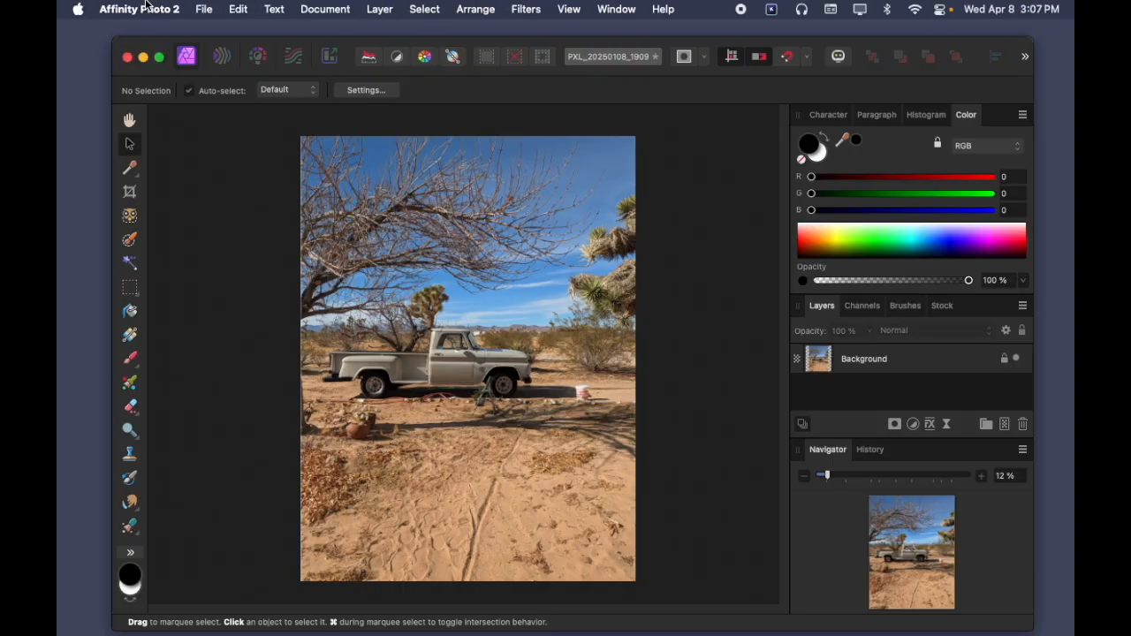
# Search the Help commands for "curve".
pyautogui.click(669, 9)
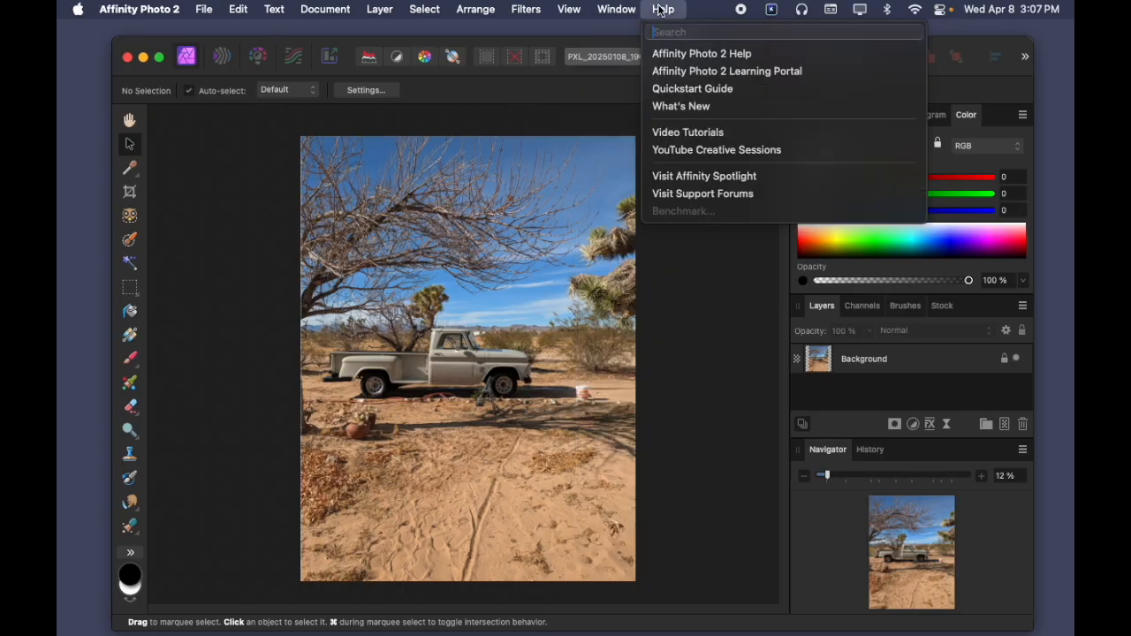
pyautogui.click(677, 8)
pyautogui.click(673, 11)
pyautogui.write('cur')
pyautogui.press('BackSpace')
pyautogui.write('r')
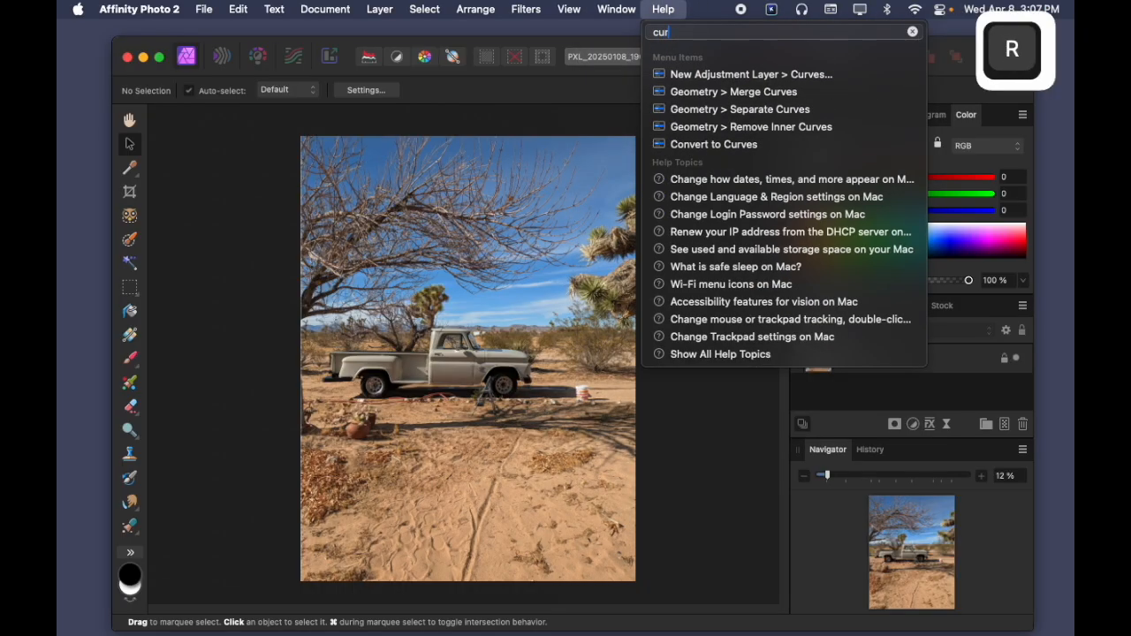
pyautogui.write('ve')
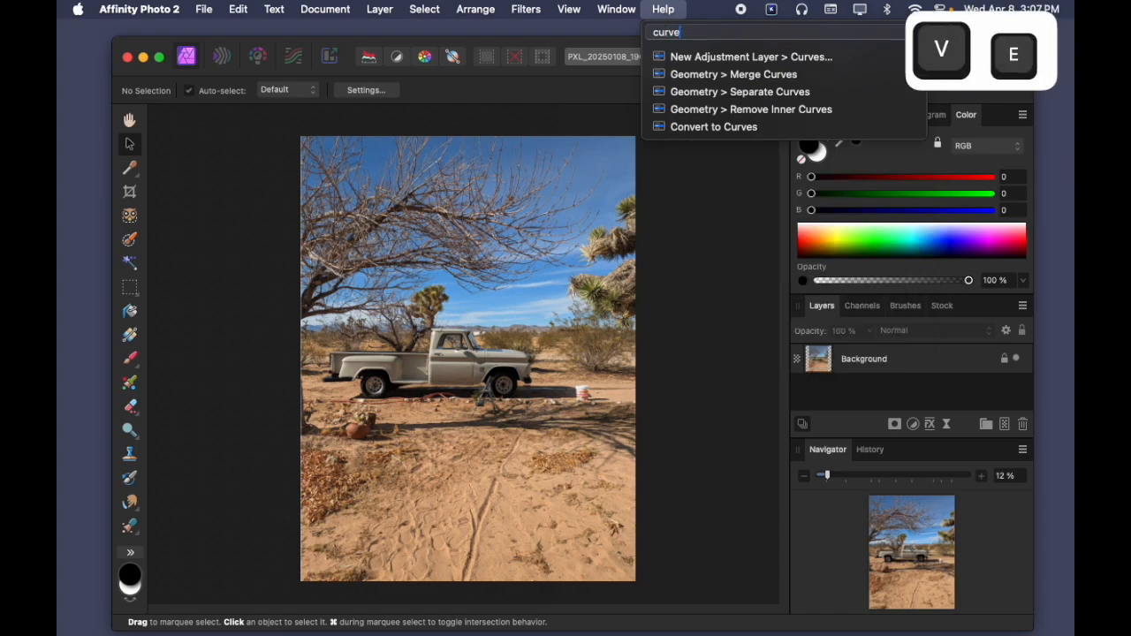
# Add a Curves adjustment layer from the "curve" search results and move its dialog clear of the photo.
pyautogui.click(673, 15)
pyautogui.click(668, 8)
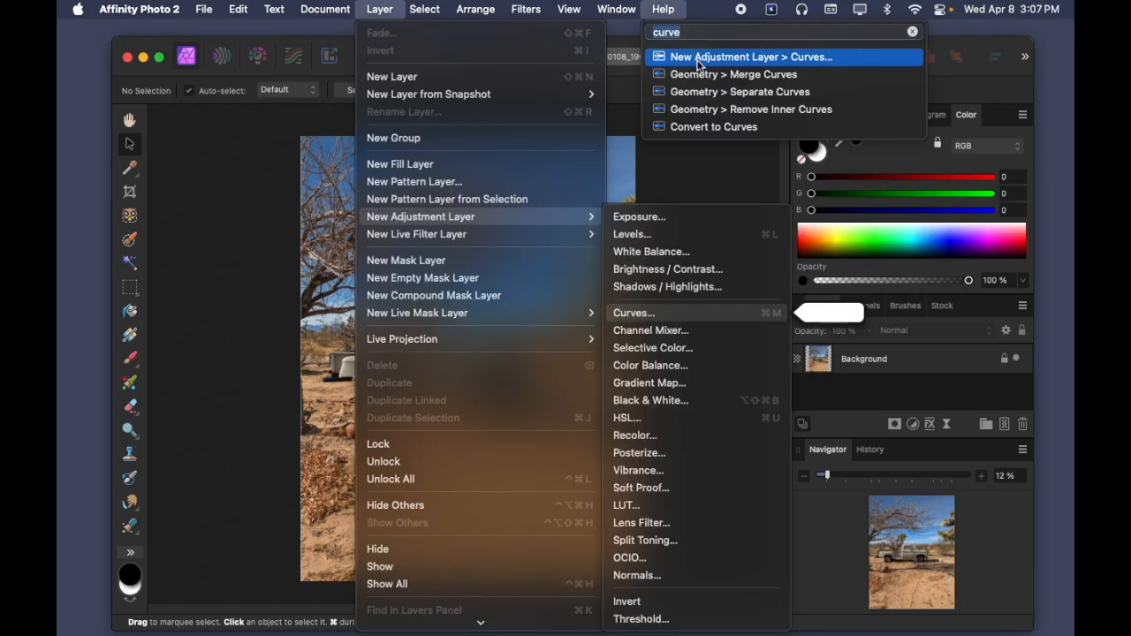
pyautogui.click(695, 54)
pyautogui.moveTo(636, 203); pyautogui.dragTo(823, 135)
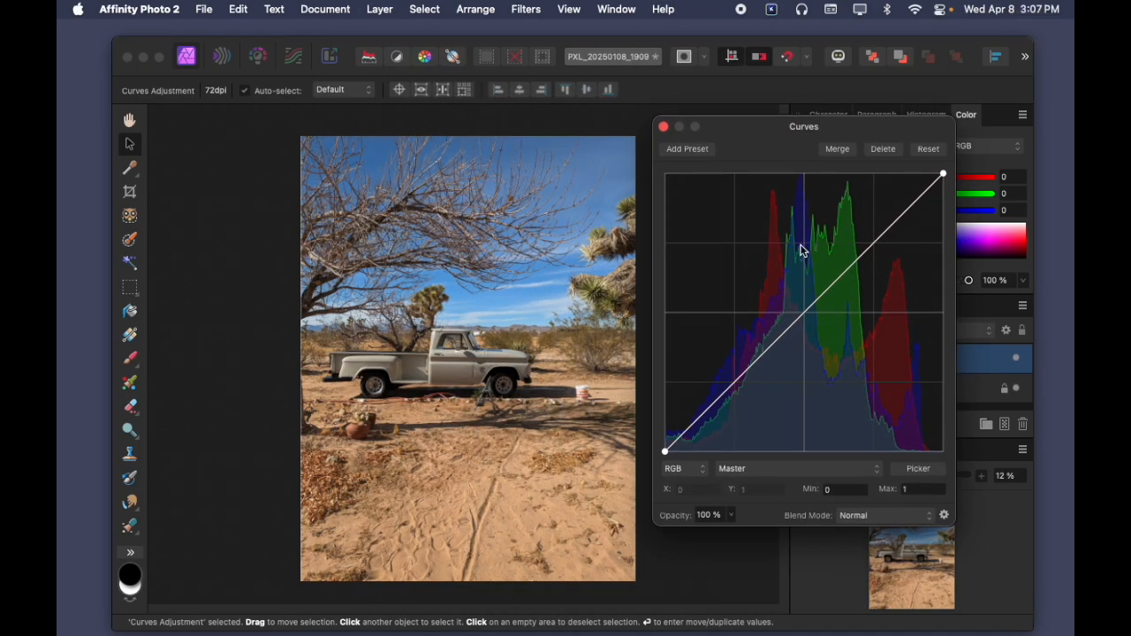
# Try brightening a rectangular marquee around the truck by raising the existing curve to about X 0.24, Y 0.513, and undo the curve change.
pyautogui.click(131, 287)
pyautogui.moveTo(383, 233); pyautogui.dragTo(548, 405)
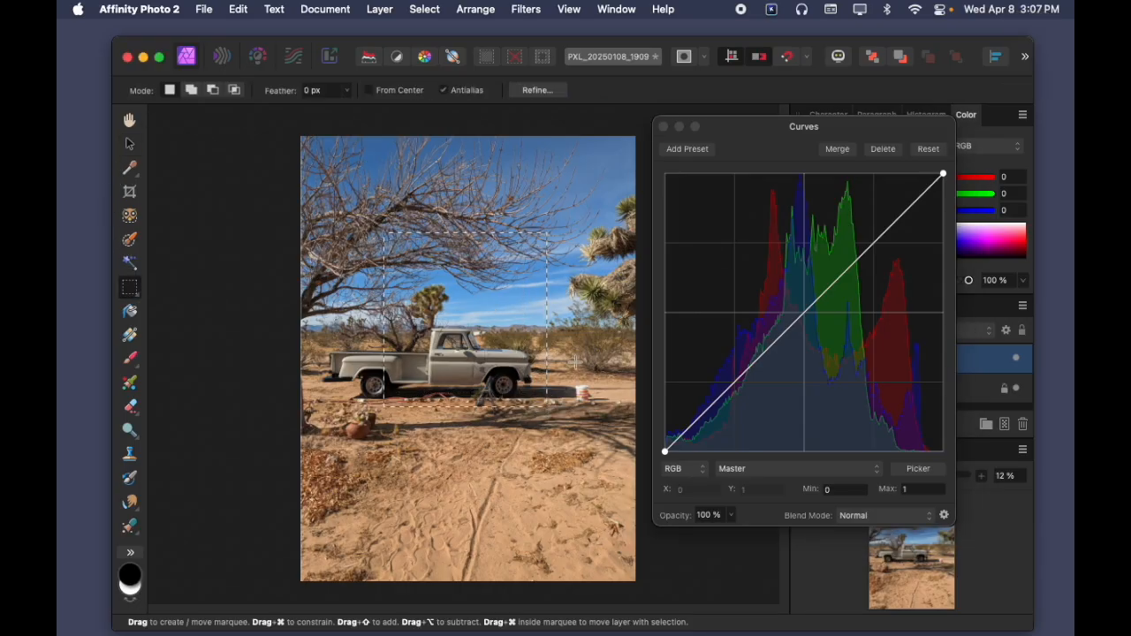
pyautogui.moveTo(801, 328); pyautogui.dragTo(732, 312)
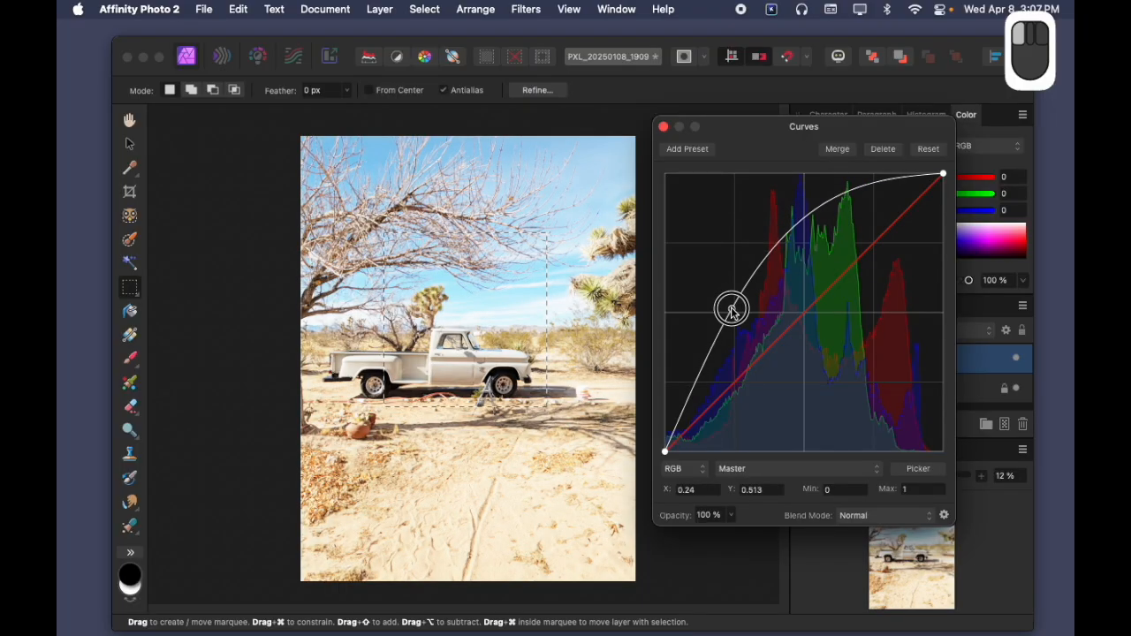
pyautogui.click(664, 127)
pyautogui.press('super+z')
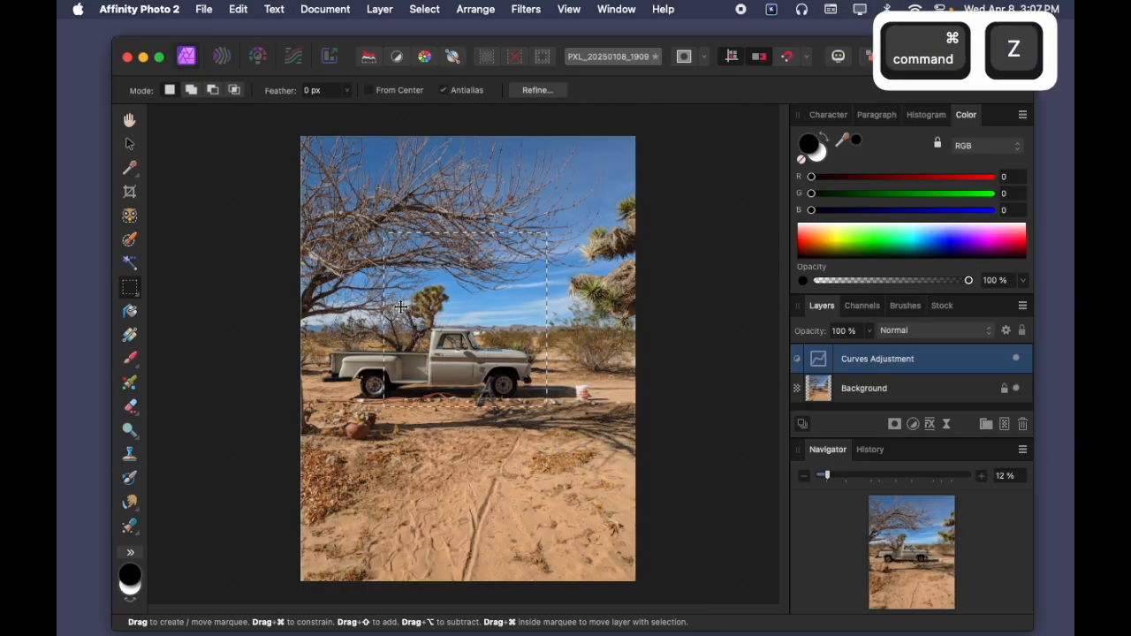
# Brighten a new rectangular marquee over the truck and sky with another Curves adjustment at about X 0.346, Y 0.571, and move the marquee down.
pyautogui.moveTo(373, 214); pyautogui.dragTo(527, 387)
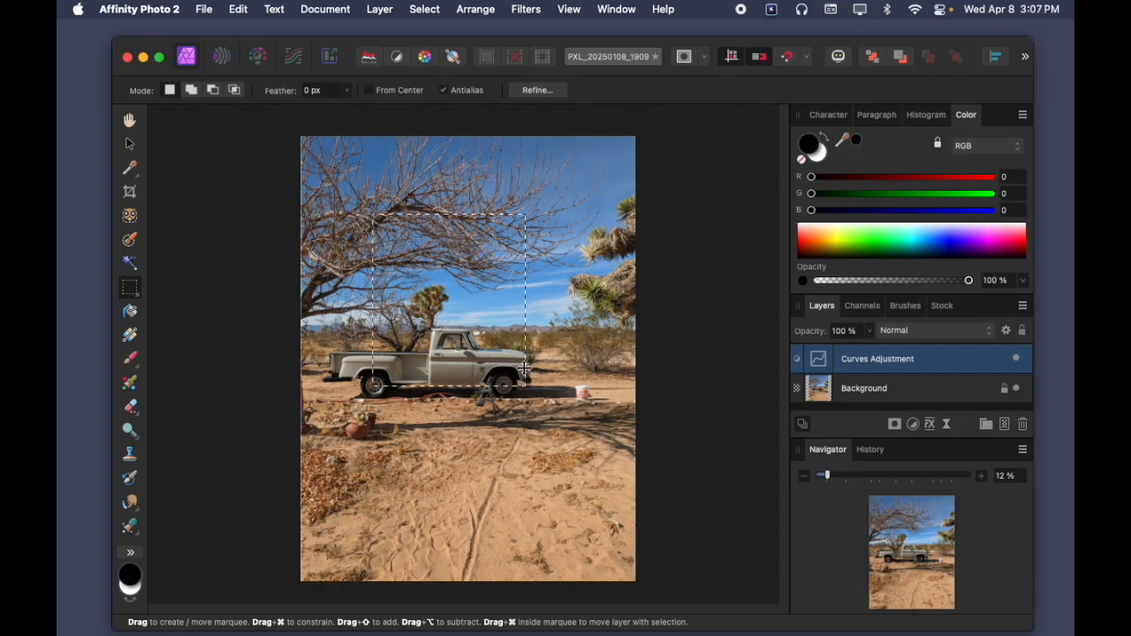
pyautogui.press('super+m')
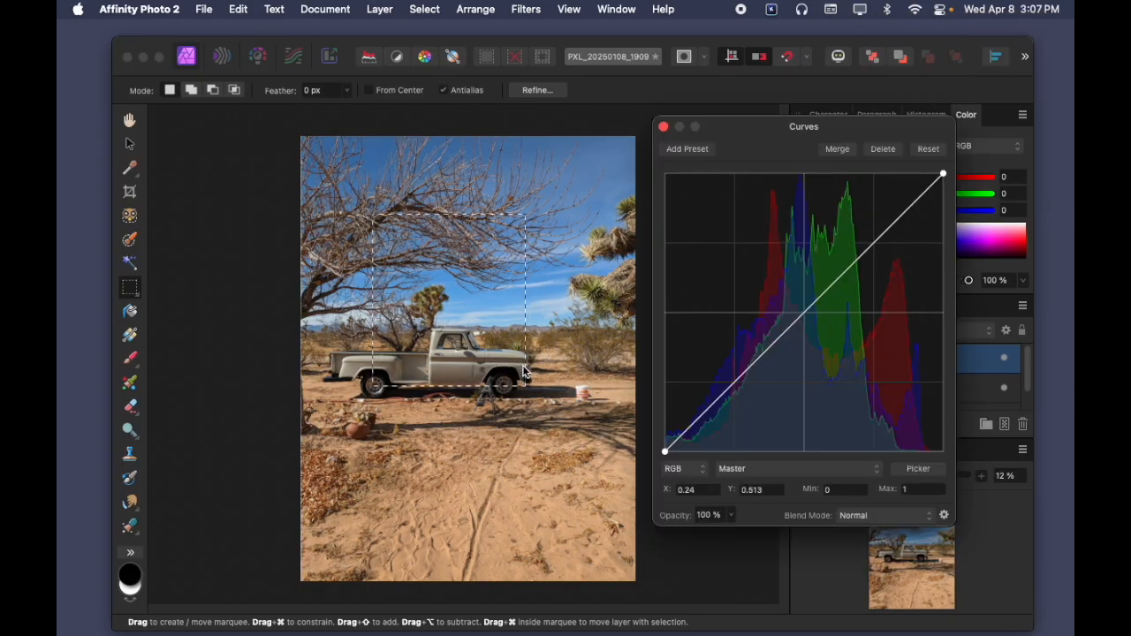
pyautogui.moveTo(803, 315); pyautogui.dragTo(843, 345)
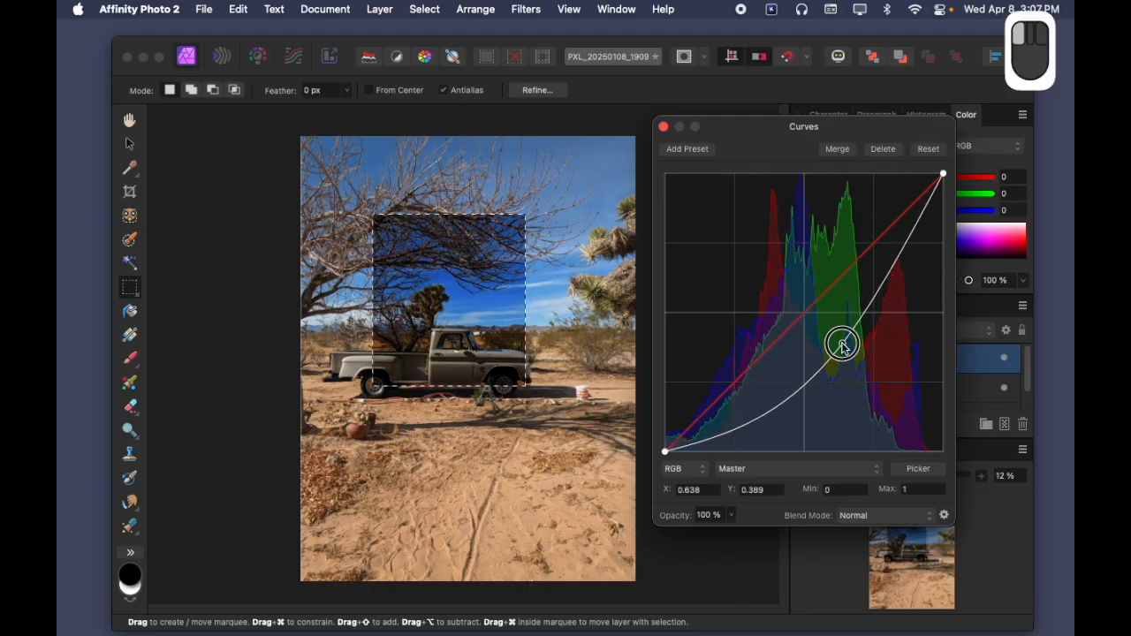
pyautogui.moveTo(843, 345); pyautogui.dragTo(761, 293)
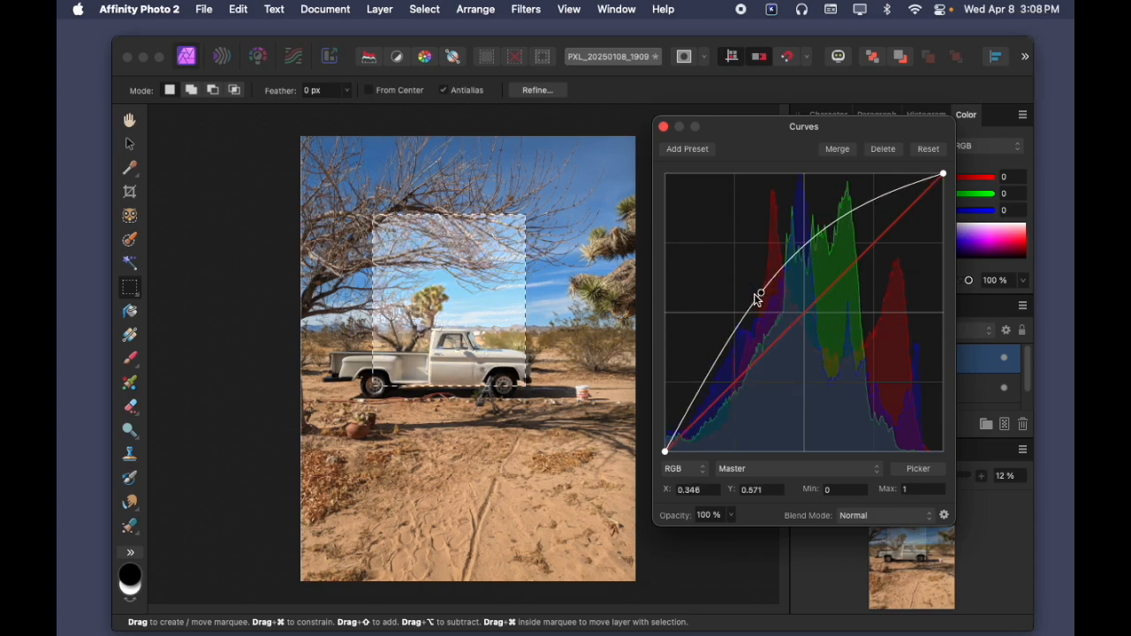
pyautogui.moveTo(473, 303); pyautogui.dragTo(449, 379)
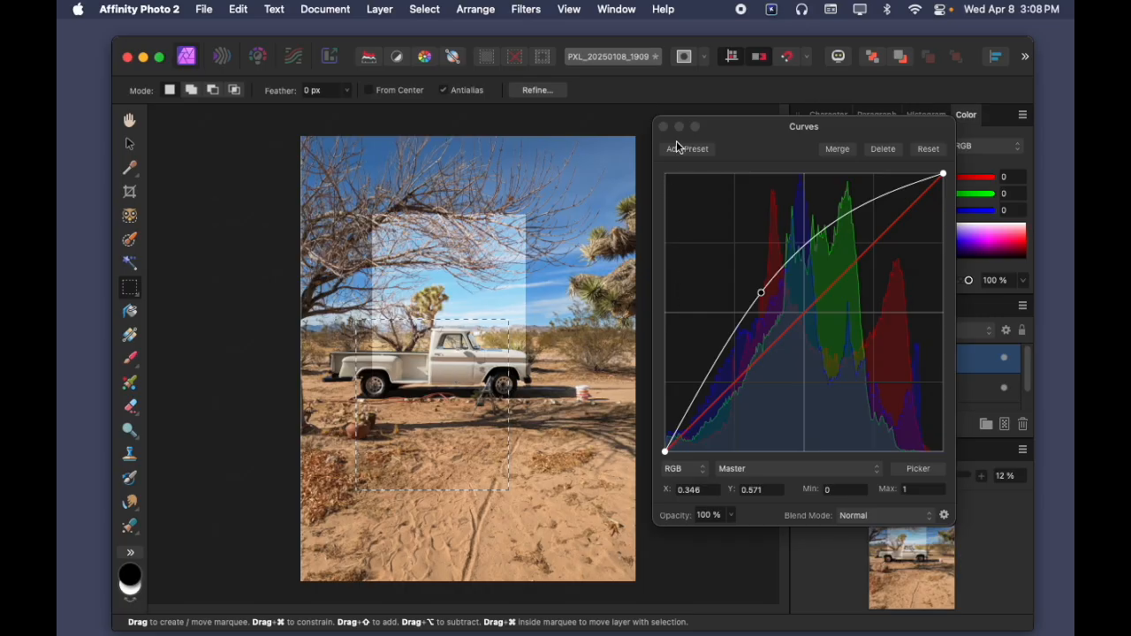
# Switch to Mojave Paint and draw a rectangular marquee around the truck with 0 px feather.
pyautogui.press('super+Tab')
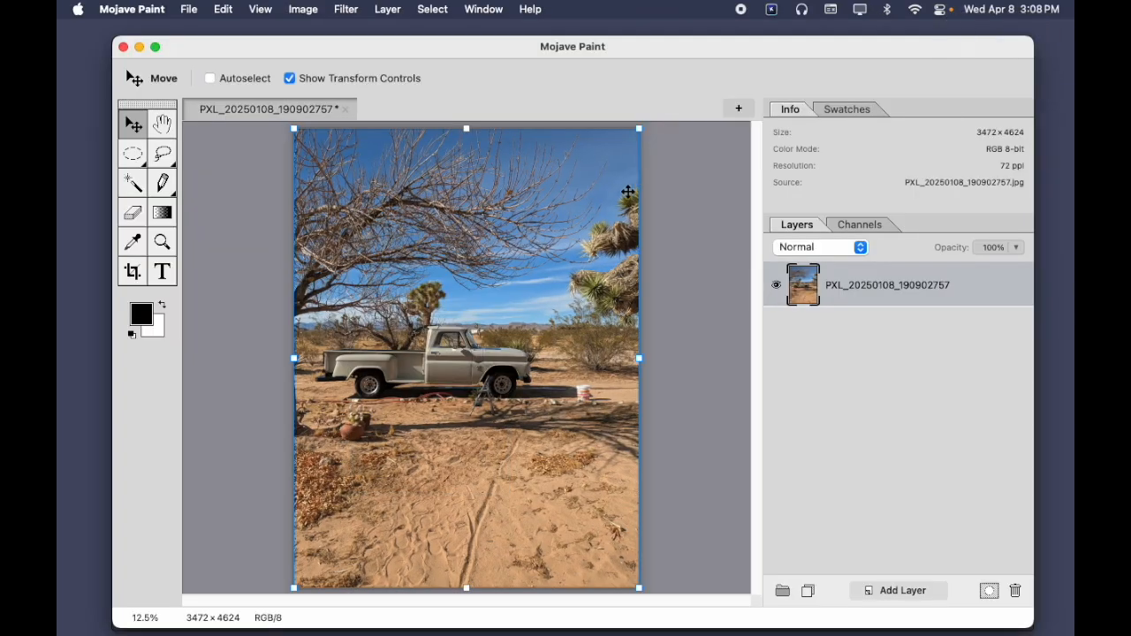
pyautogui.click(131, 156)
pyautogui.moveTo(131, 156); pyautogui.dragTo(172, 151)
pyautogui.moveTo(312, 317); pyautogui.dragTo(552, 416)
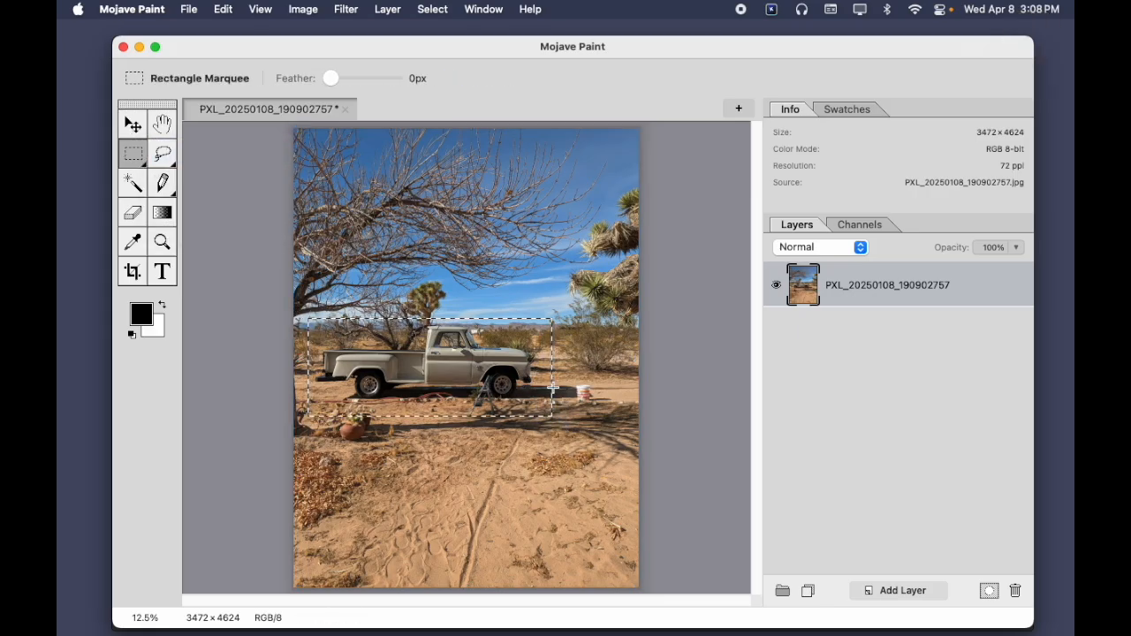
# Raise the midtones of the RGB curve in a Curves adjustment on the marquee and move the selection over the sky with the preview on.
pyautogui.press('cmd+m')
pyautogui.moveTo(526, 107); pyautogui.dragTo(779, 145)
pyautogui.moveTo(808, 286); pyautogui.dragTo(768, 268)
pyautogui.moveTo(469, 358); pyautogui.dragTo(501, 259)
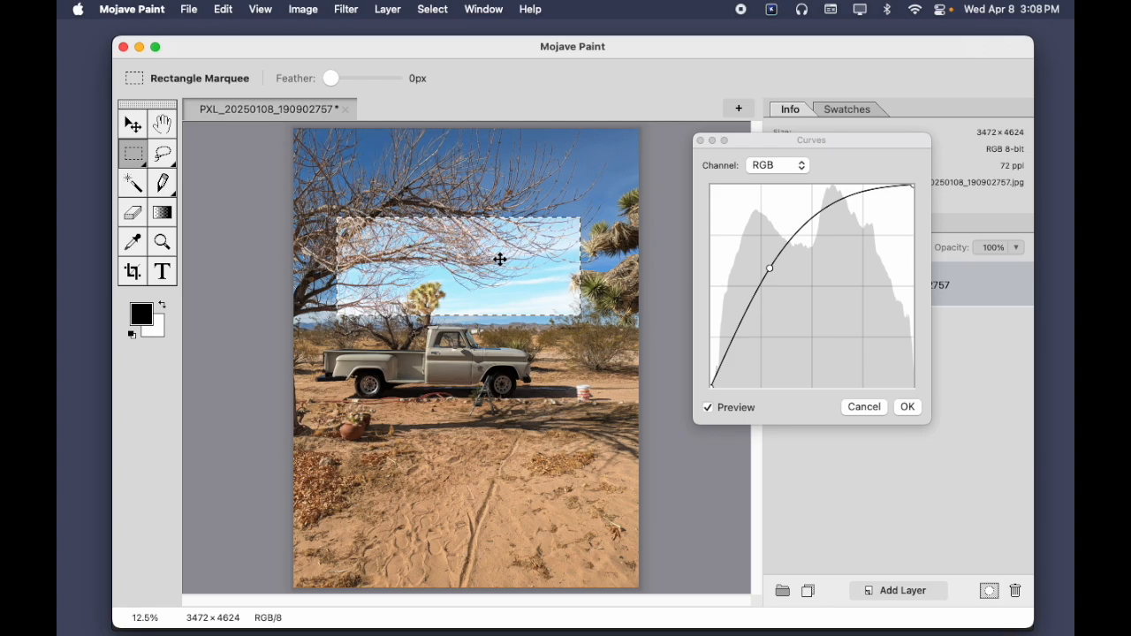
pyautogui.moveTo(500, 259)
pyautogui.mouseDown()
pyautogui.moveTo(505, 290)
pyautogui.moveTo(516, 256)
pyautogui.mouseUp()
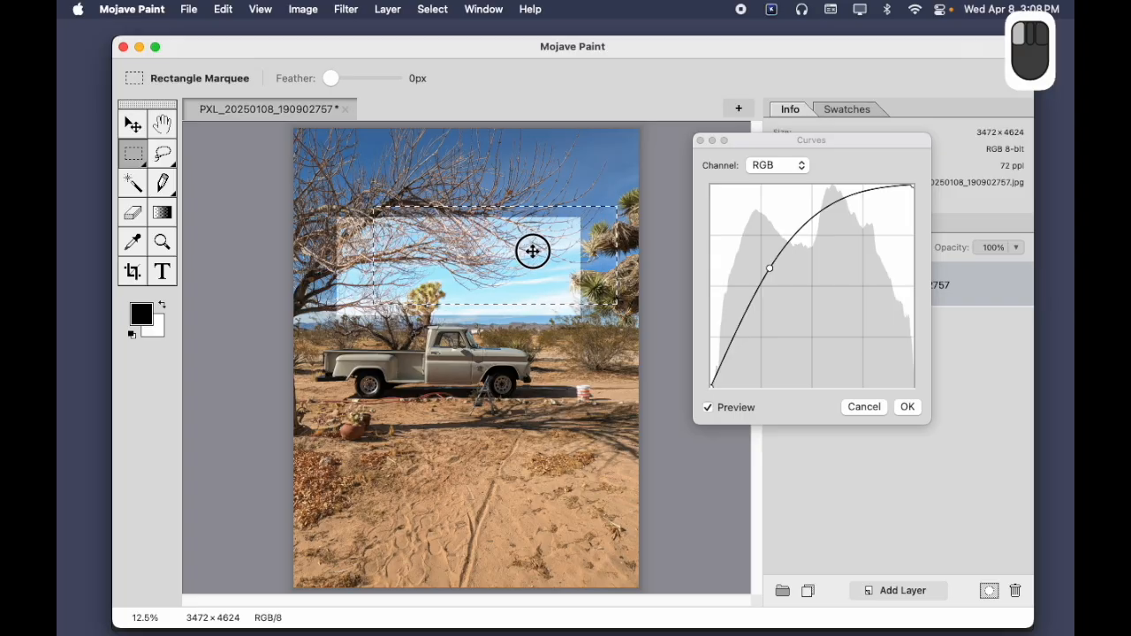
pyautogui.moveTo(529, 257); pyautogui.dragTo(528, 255)
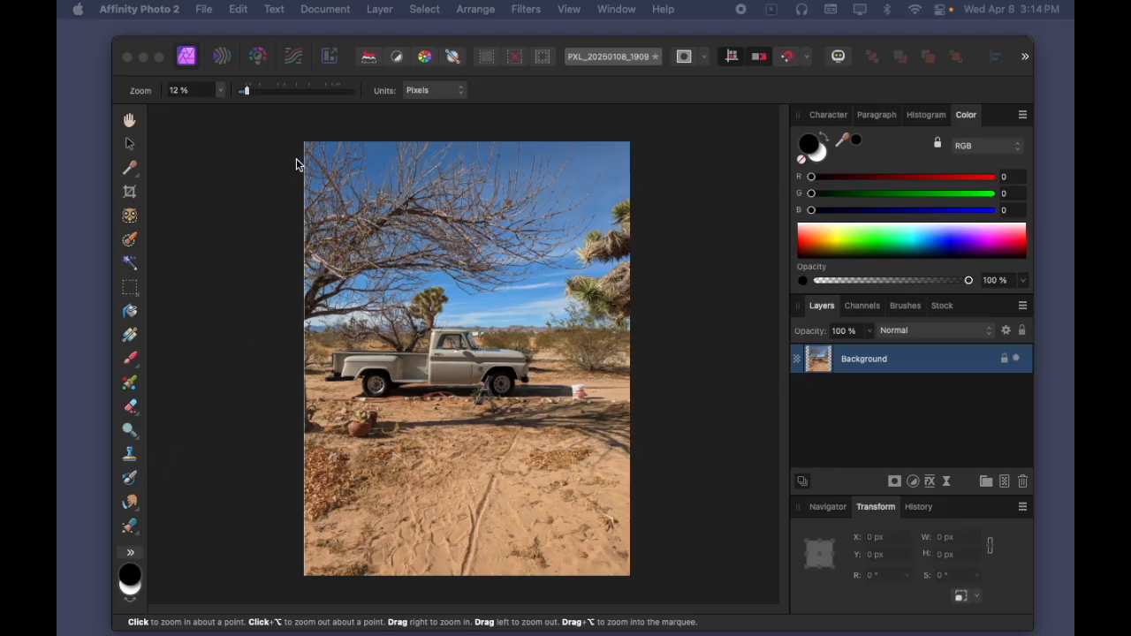
# Examine how the Zoom tool scrubs in and out on the truck in Affinity Photo 2, ending at about 18%.
pyautogui.click(131, 557)
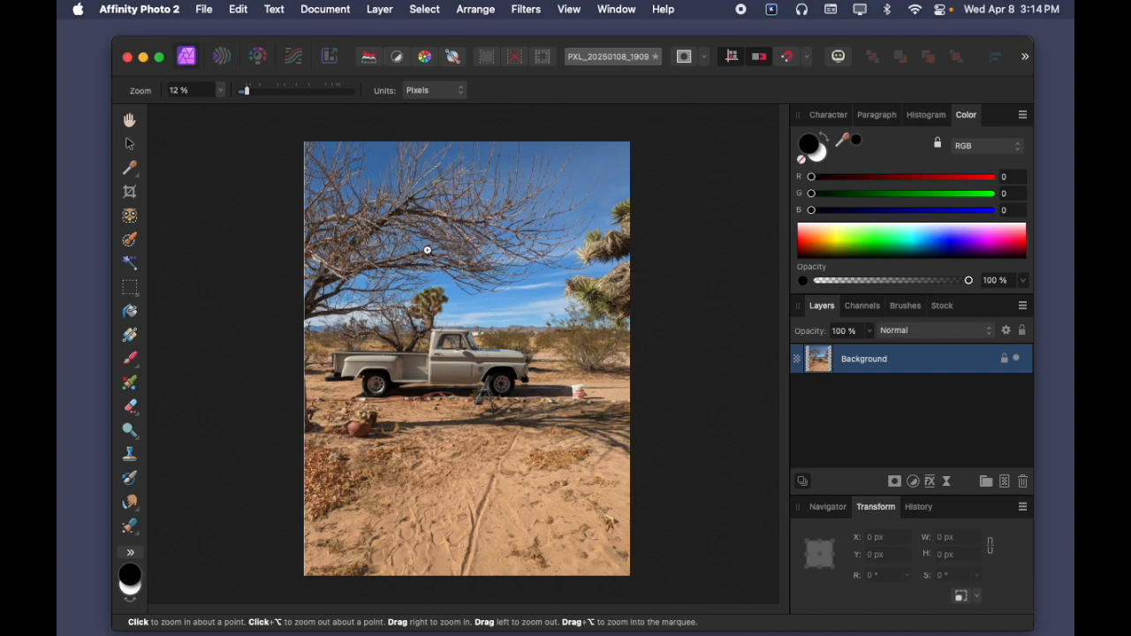
pyautogui.moveTo(463, 347); pyautogui.dragTo(533, 351)
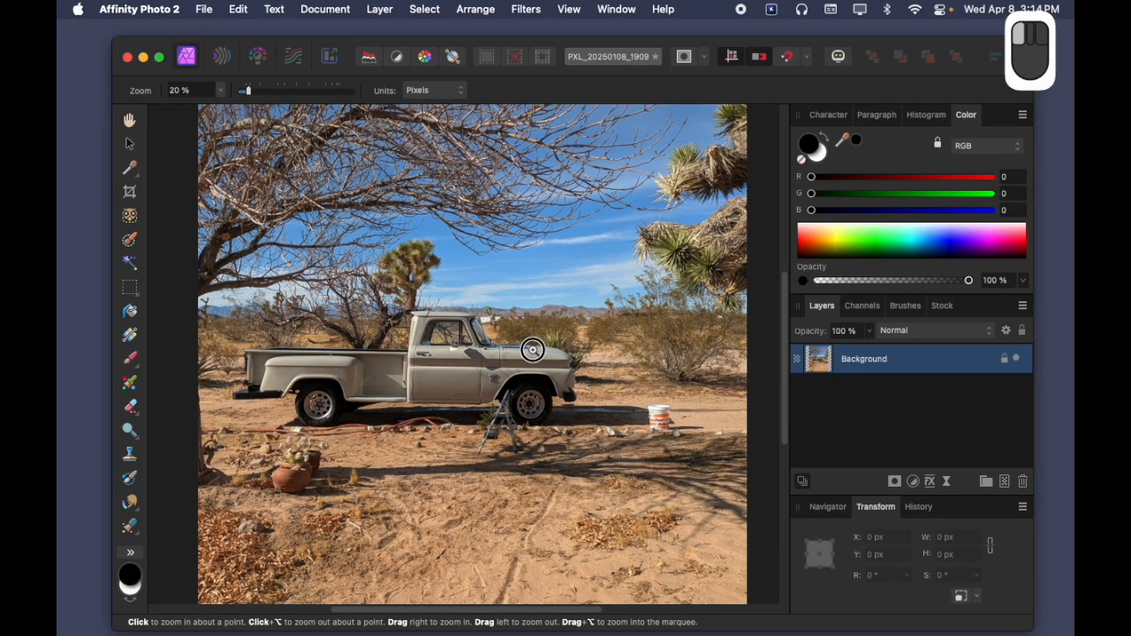
pyautogui.moveTo(532, 351); pyautogui.dragTo(531, 352)
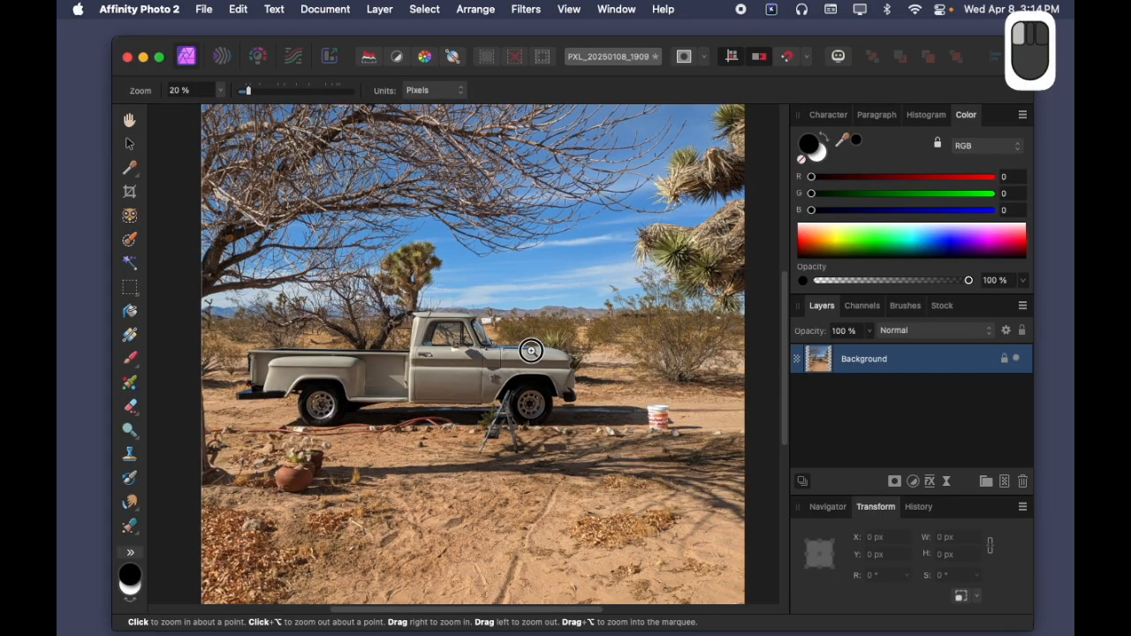
pyautogui.moveTo(530, 351); pyautogui.dragTo(519, 353)
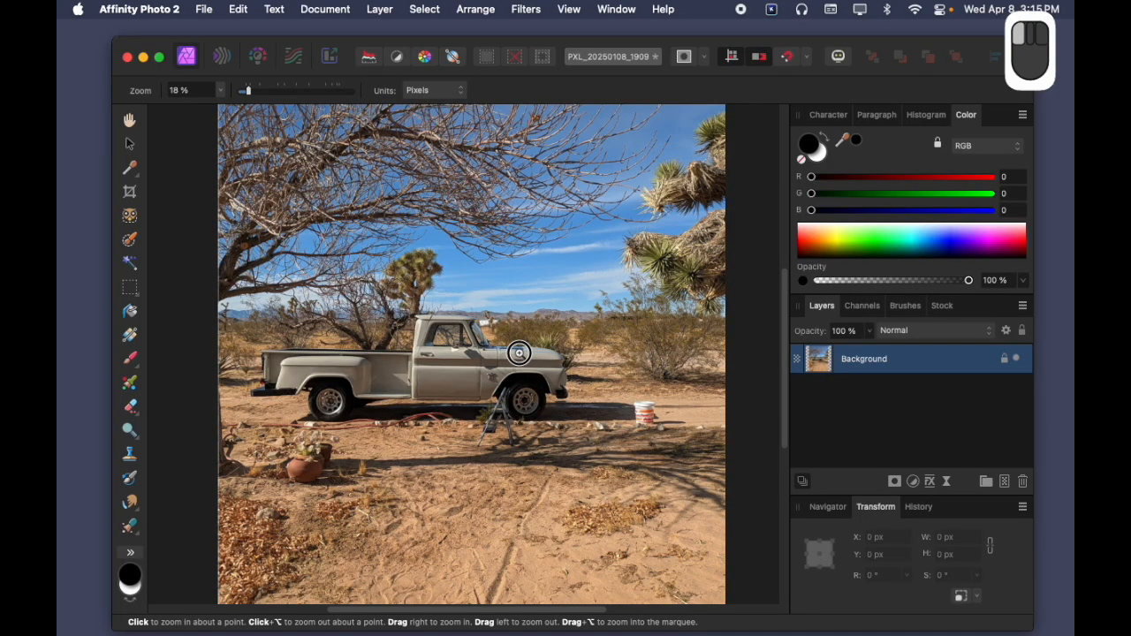
pyautogui.moveTo(518, 352); pyautogui.dragTo(516, 353)
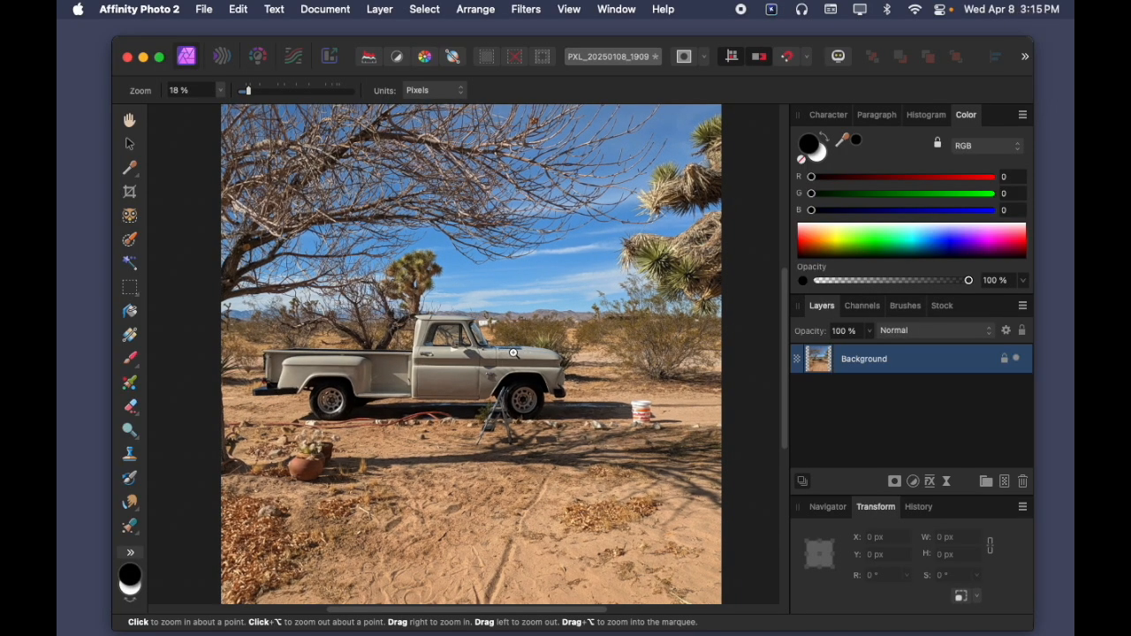
# Switch to Mojave Paint and examine zooming in and out on the truck with Scrubby Zoom enabled, ending at about 18.4%.
pyautogui.press('super+Tab')
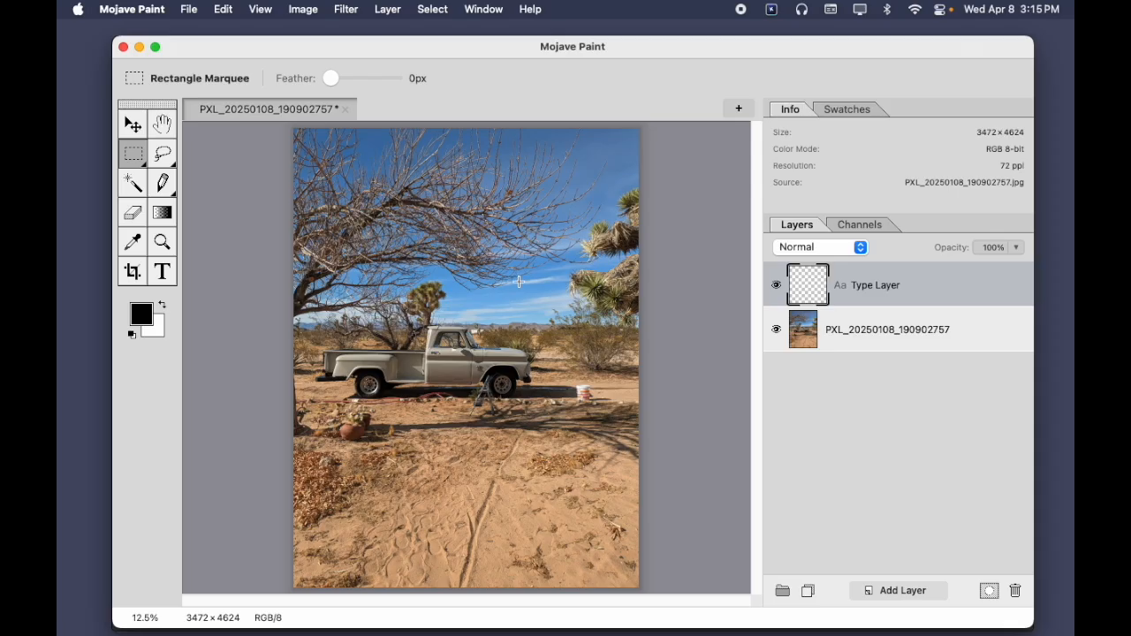
pyautogui.click(161, 242)
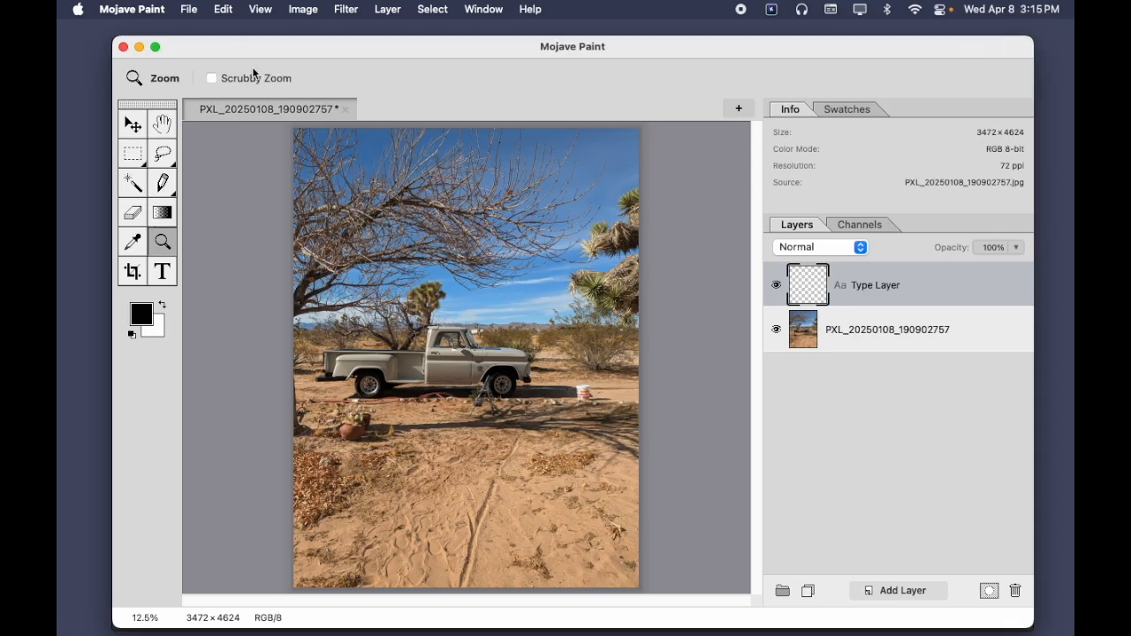
pyautogui.moveTo(475, 347); pyautogui.dragTo(506, 382)
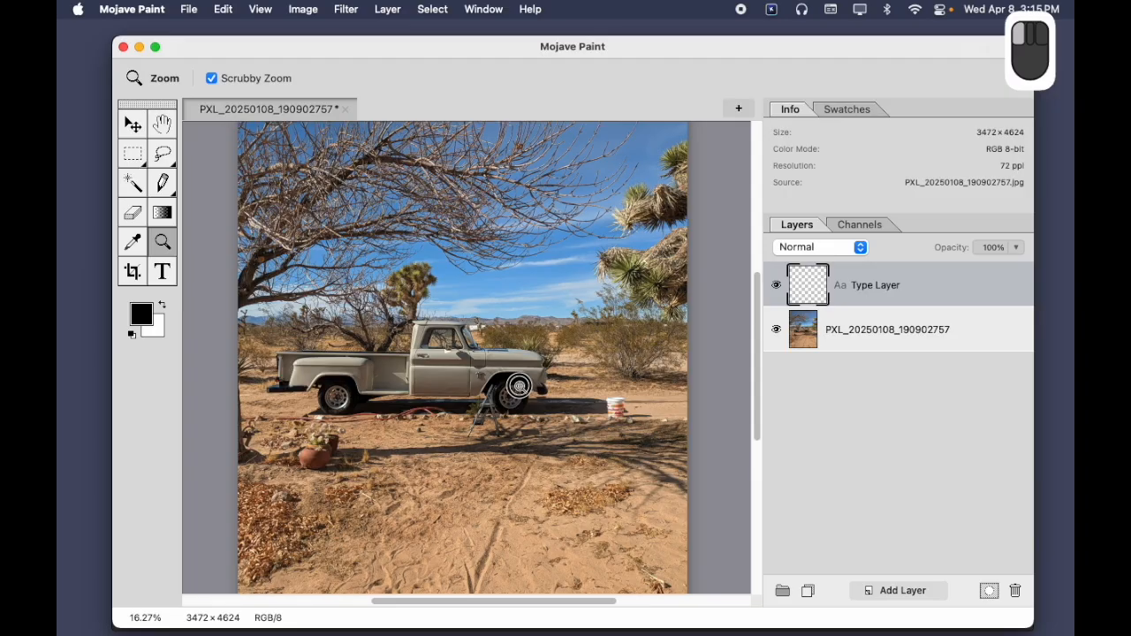
pyautogui.moveTo(520, 386); pyautogui.dragTo(491, 392)
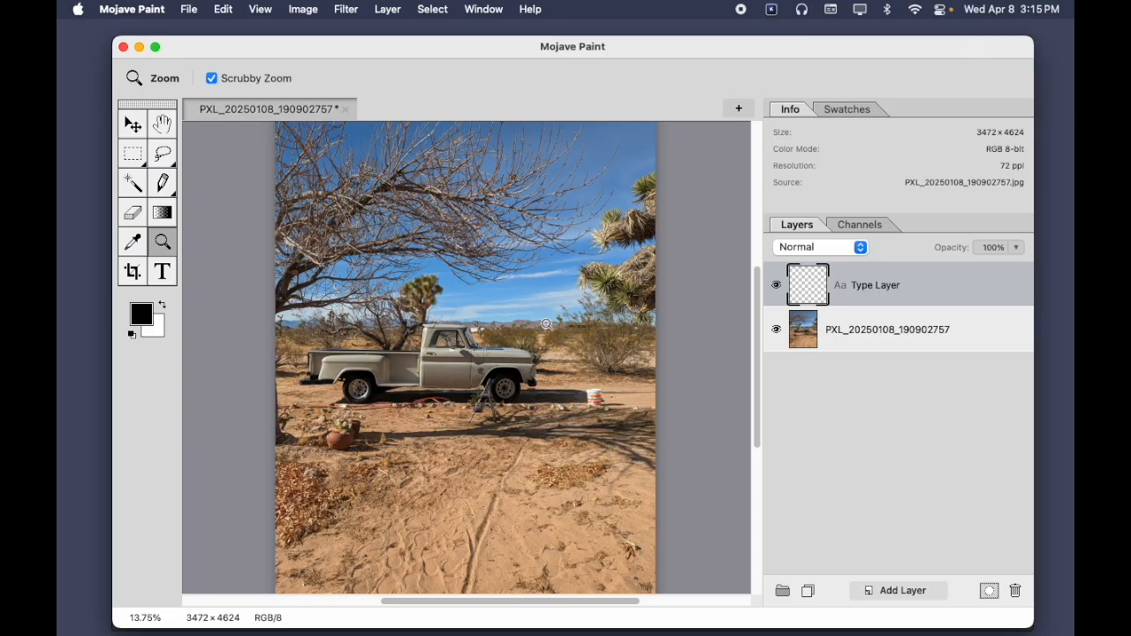
pyautogui.moveTo(545, 325); pyautogui.dragTo(595, 339)
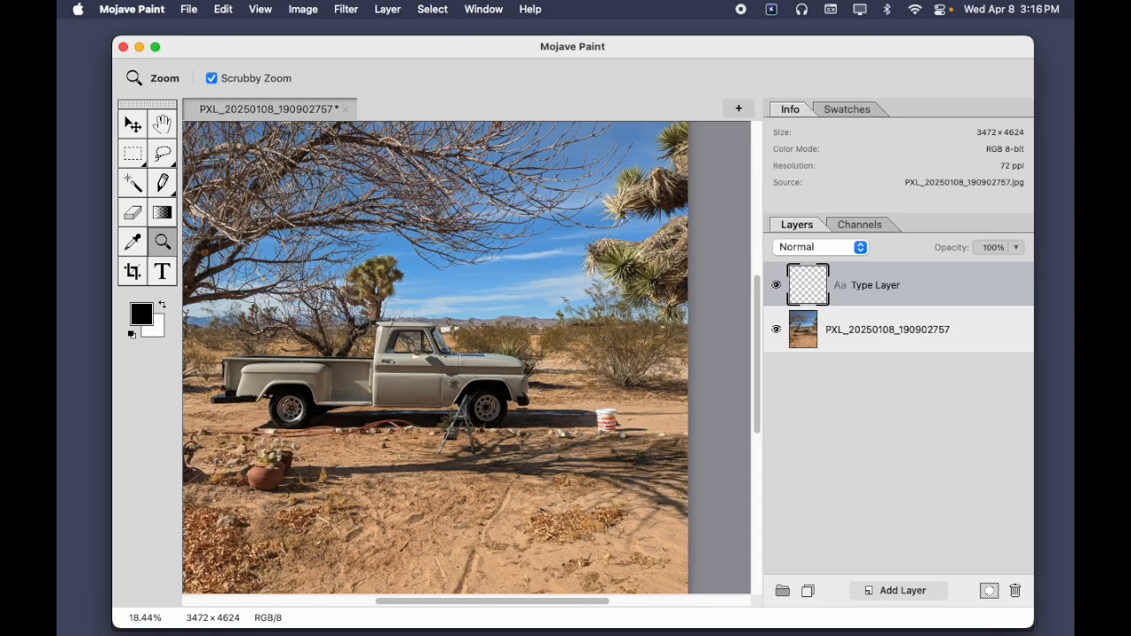
# Switch back to Affinity Photo 2 with the truck photo open.
pyautogui.click(392, 51)
pyautogui.press('super+Tab')
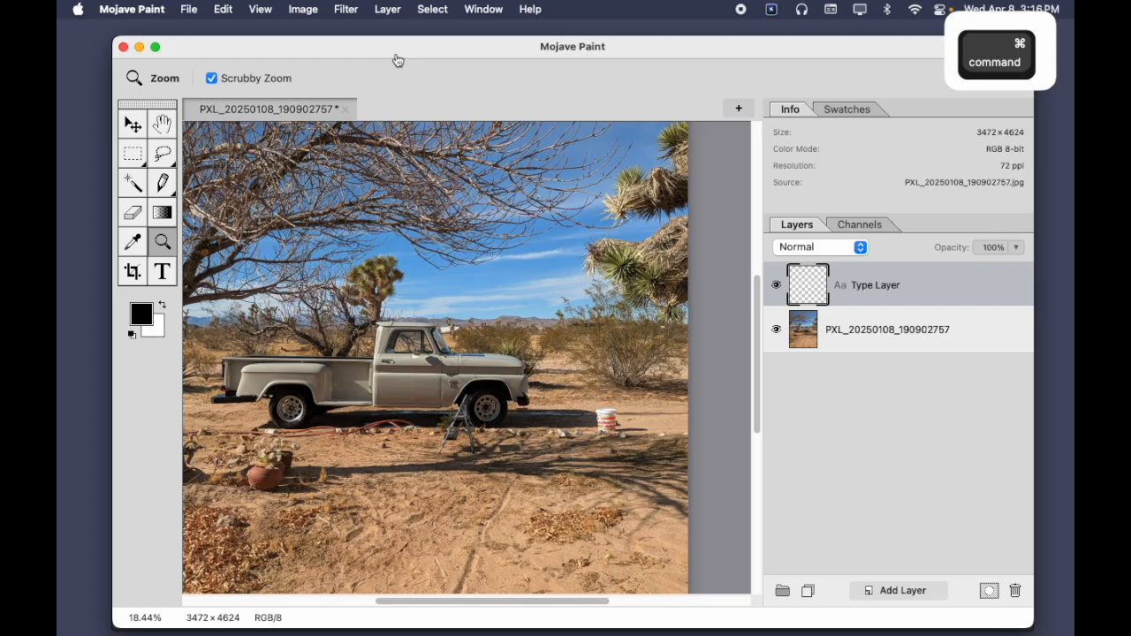
pyautogui.press('super+shift+Tab')
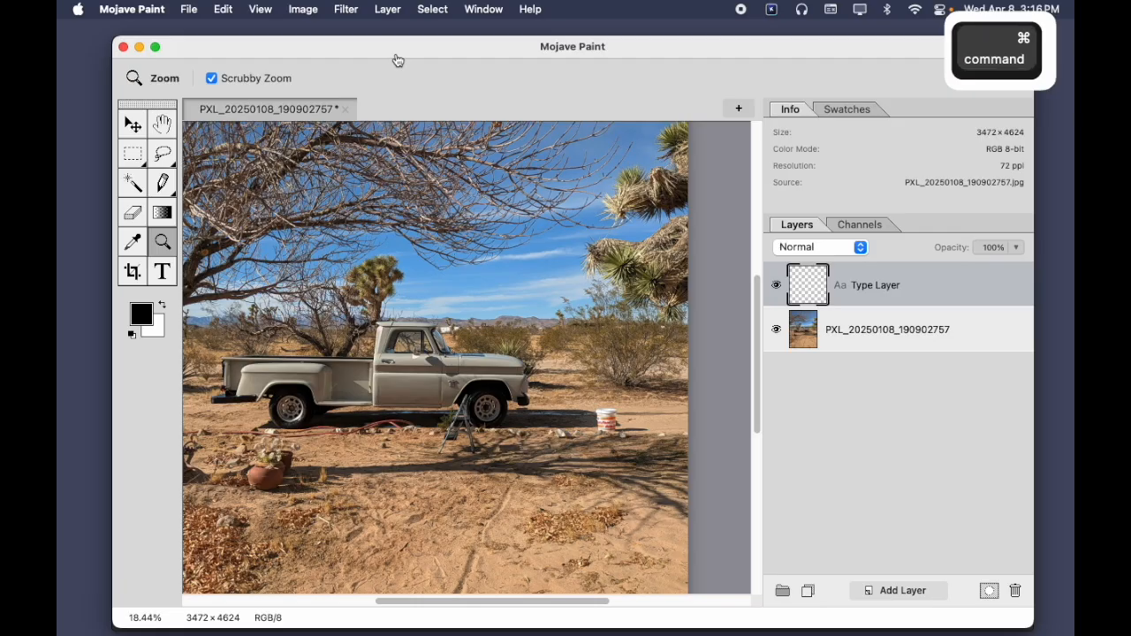
pyautogui.press('super+Tab')
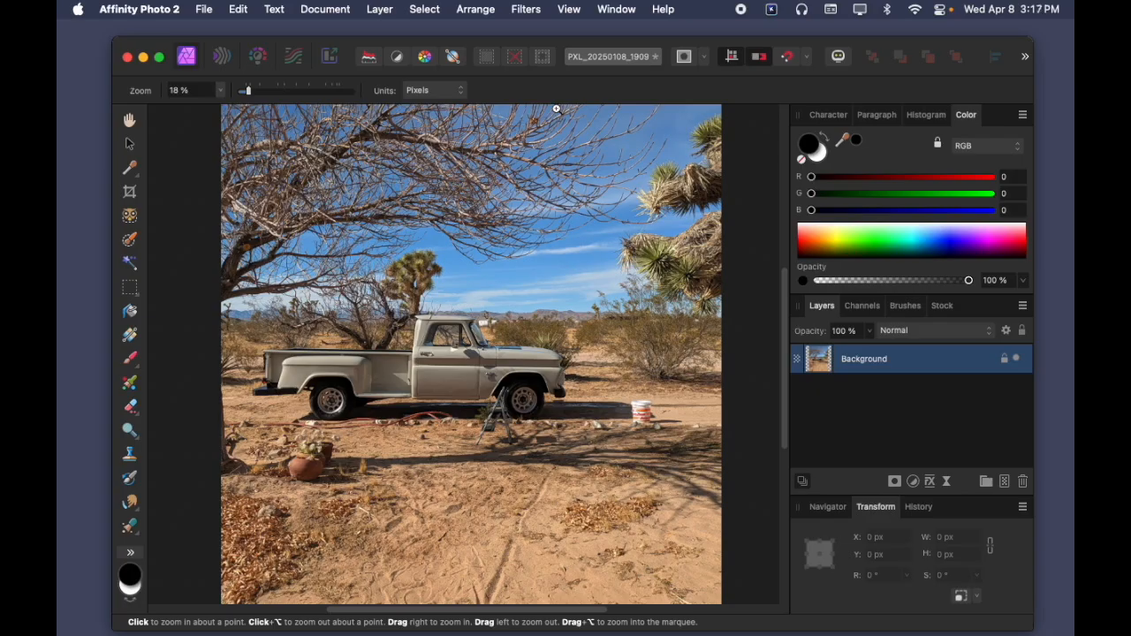
pyautogui.press('super+Tab')
pyautogui.press('super+Tab')
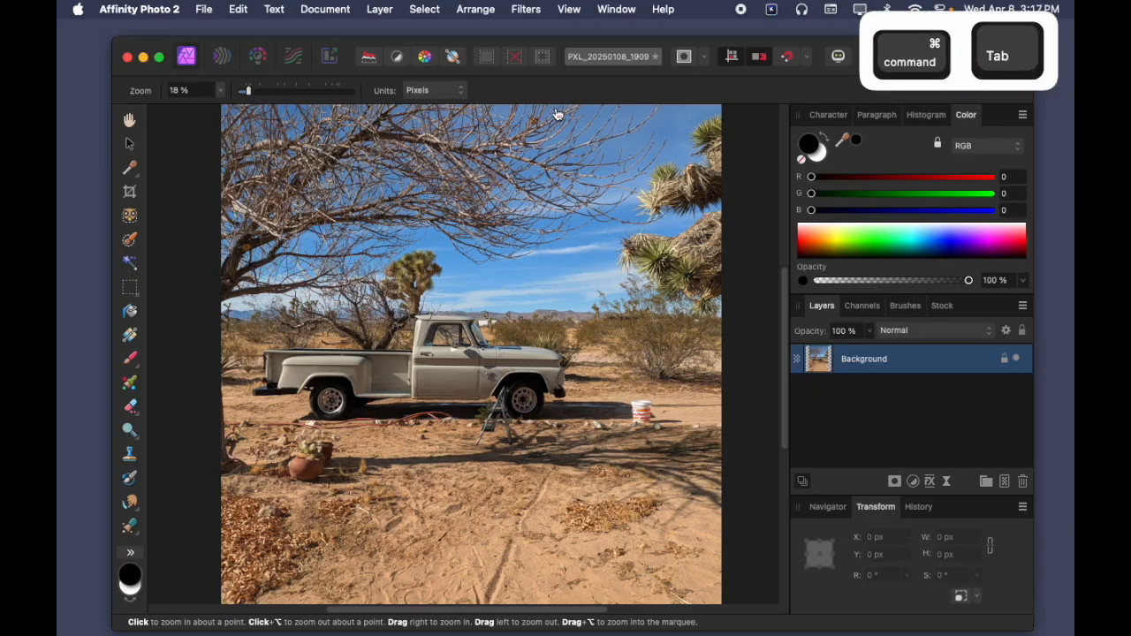
pyautogui.press('super+shift+Tab')
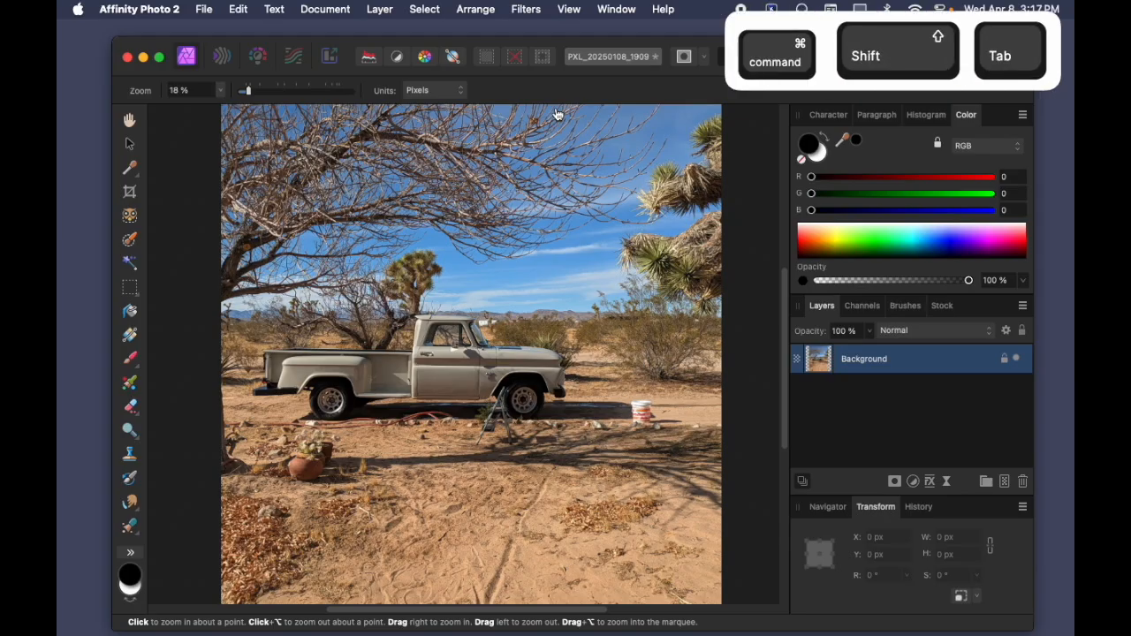